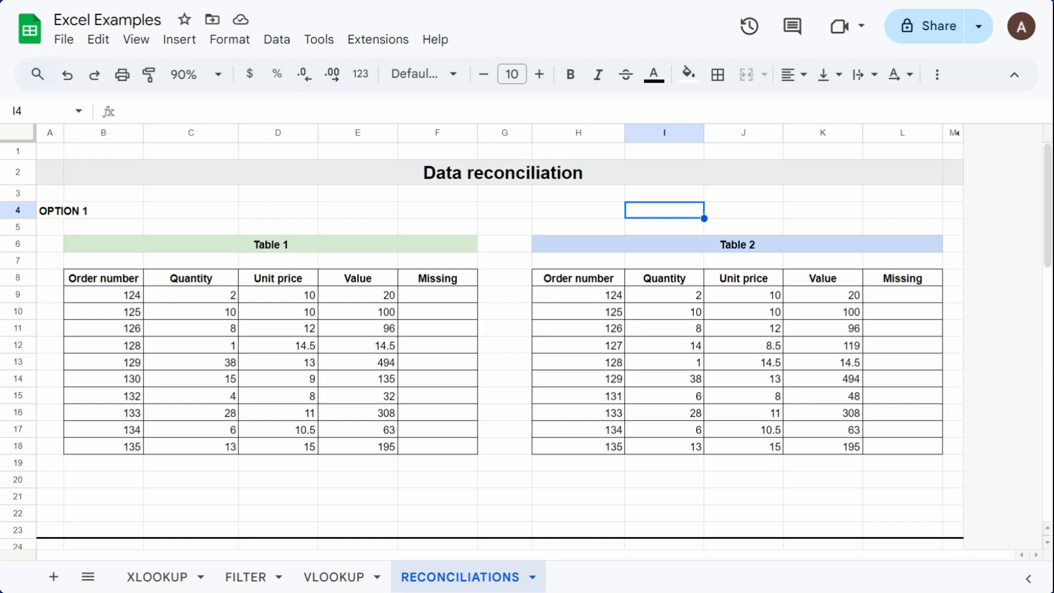
# Step: Enter =COUNTIF(H9:H18,B9) in cell F9 to check Table 1's first order number against Table 2
pyautogui.click(413, 295)
pyautogui.write('=c')
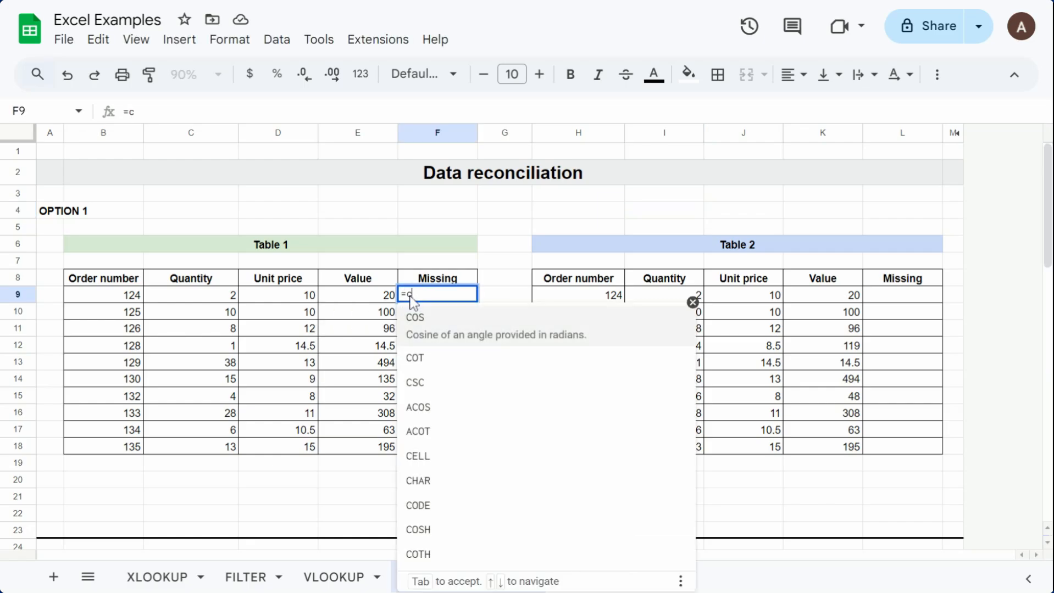
pyautogui.write('ou')
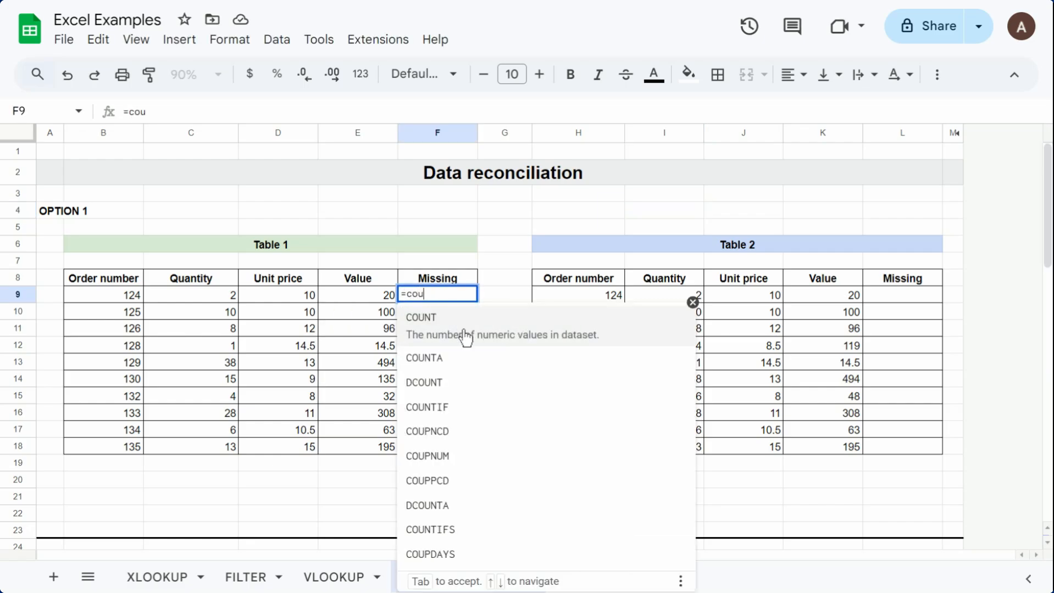
pyautogui.click(475, 407)
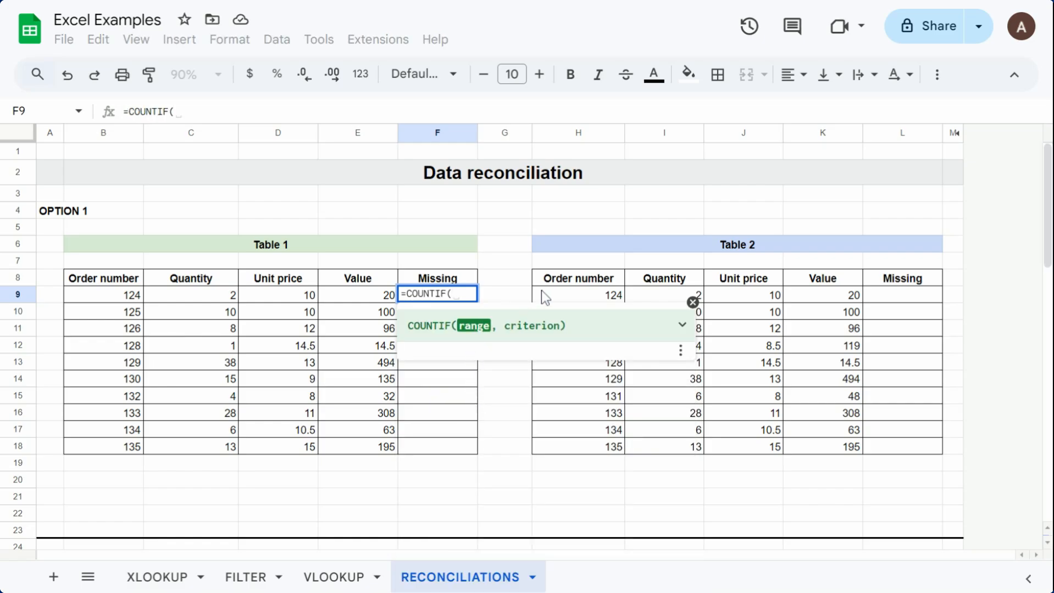
pyautogui.moveTo(593, 296); pyautogui.dragTo(593, 444)
pyautogui.write(',')
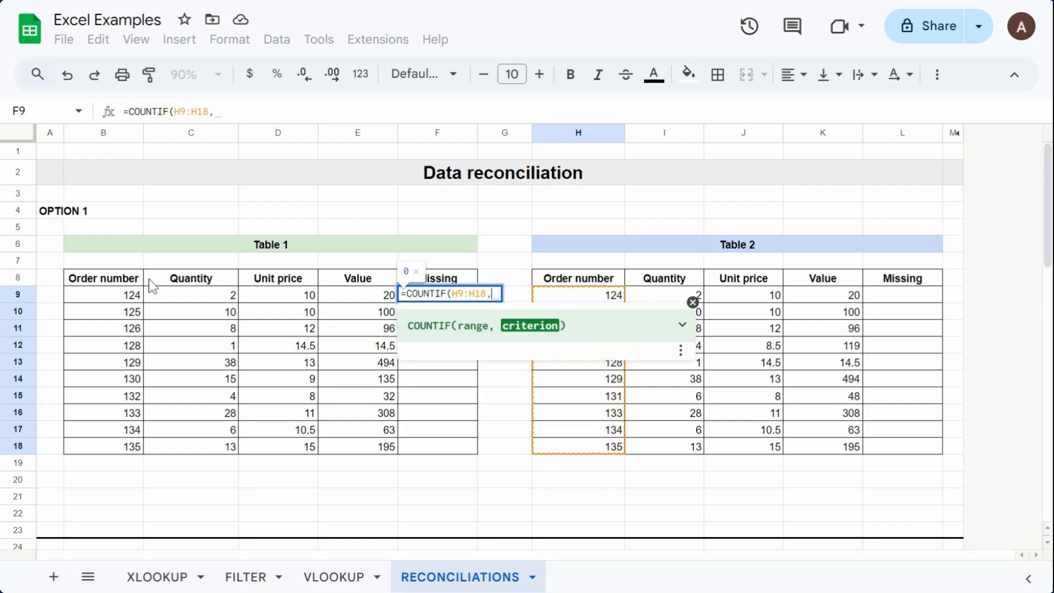
pyautogui.click(130, 300)
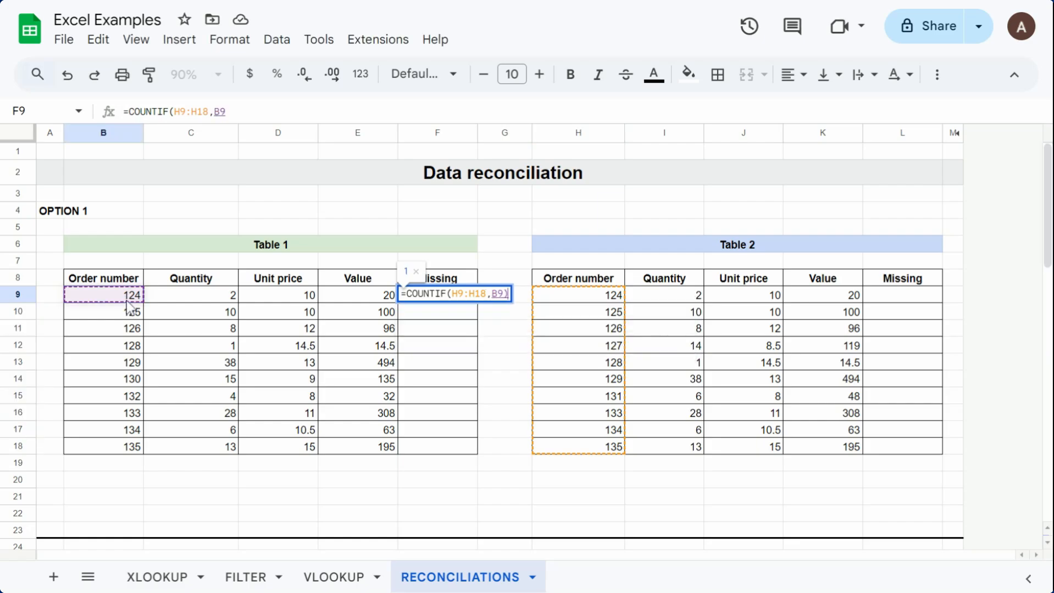
pyautogui.write(')')
pyautogui.press('Return')
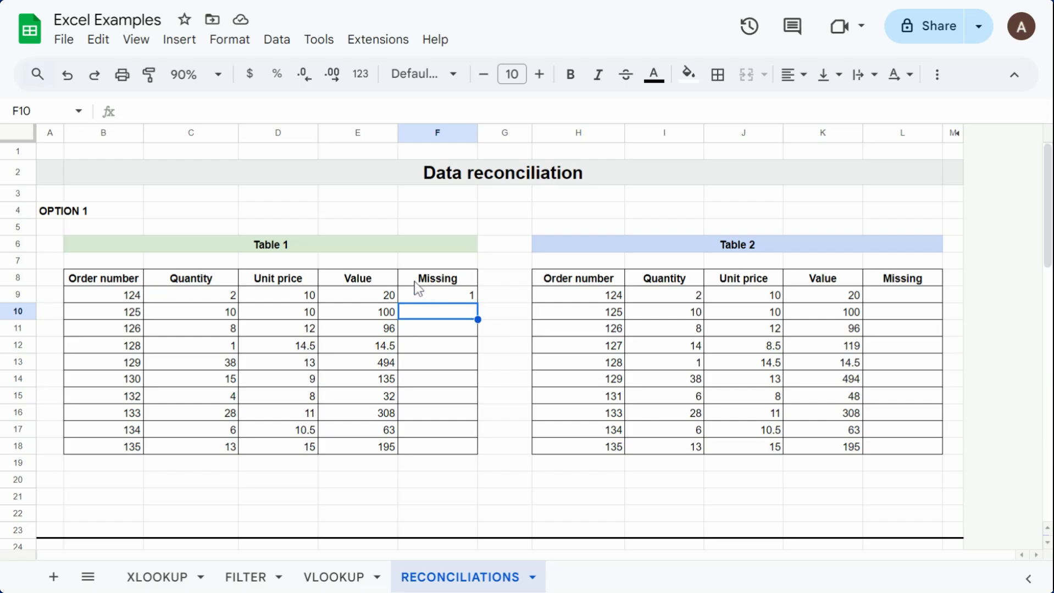
# Step: Make the COUNTIF range in F9 absolute as $H$9:$H$18 and autofill the formula down Table 1's Missing column
pyautogui.click(472, 297)
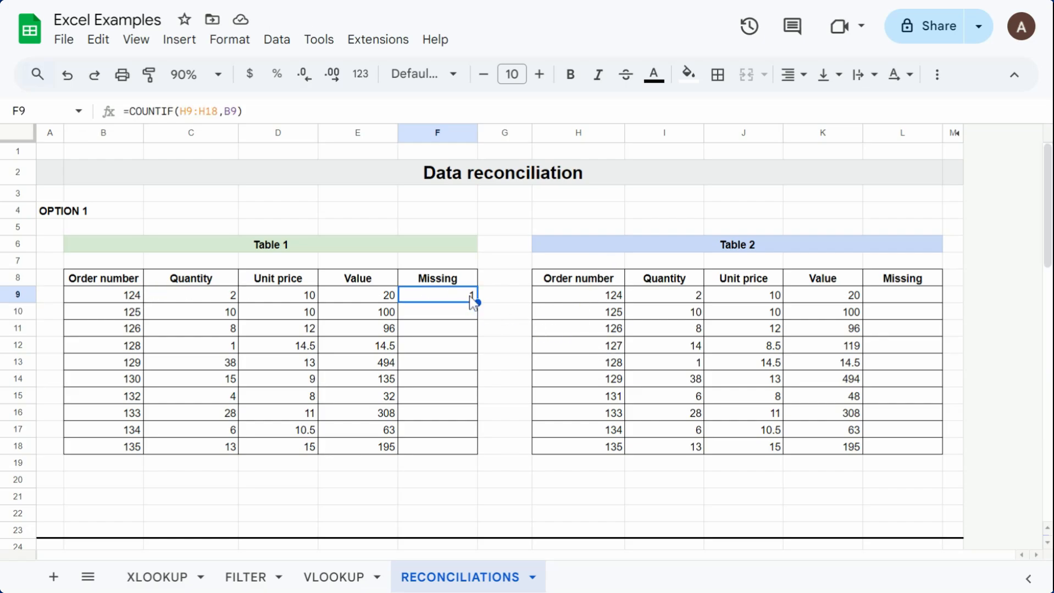
pyautogui.click(190, 113)
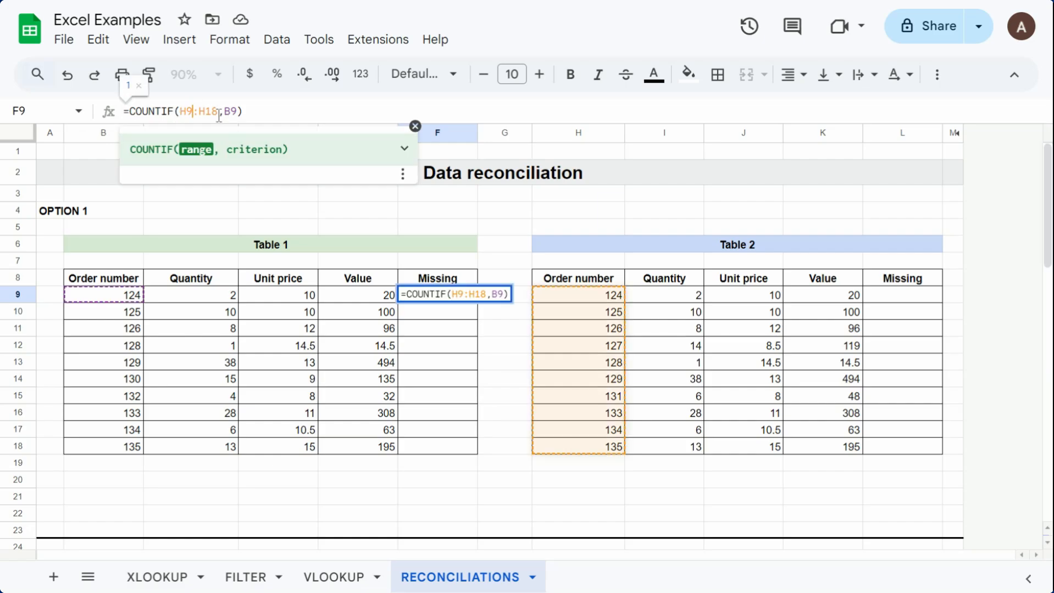
pyautogui.press('F4')
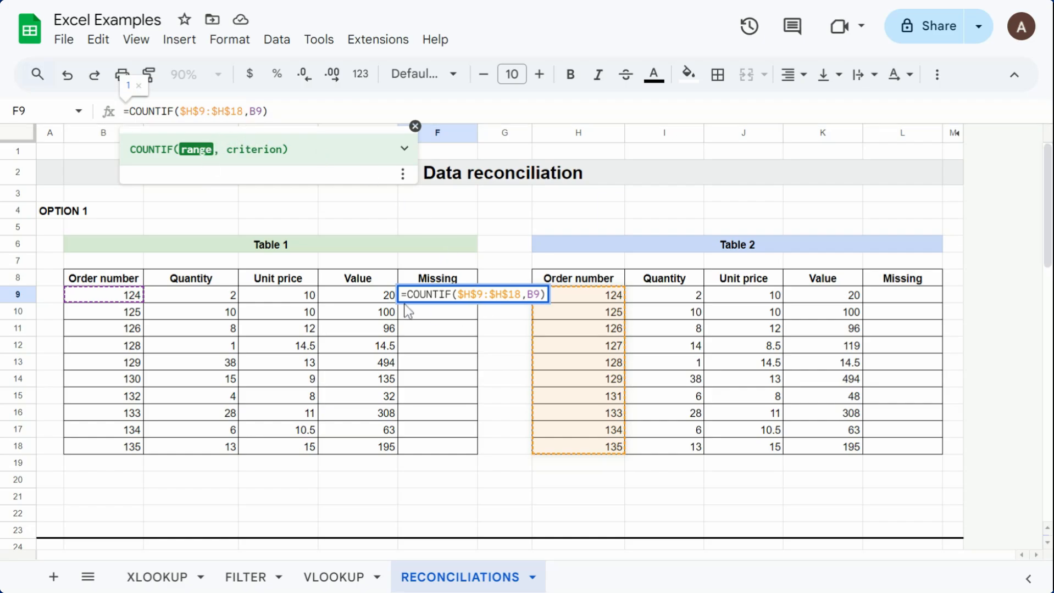
pyautogui.press('Return')
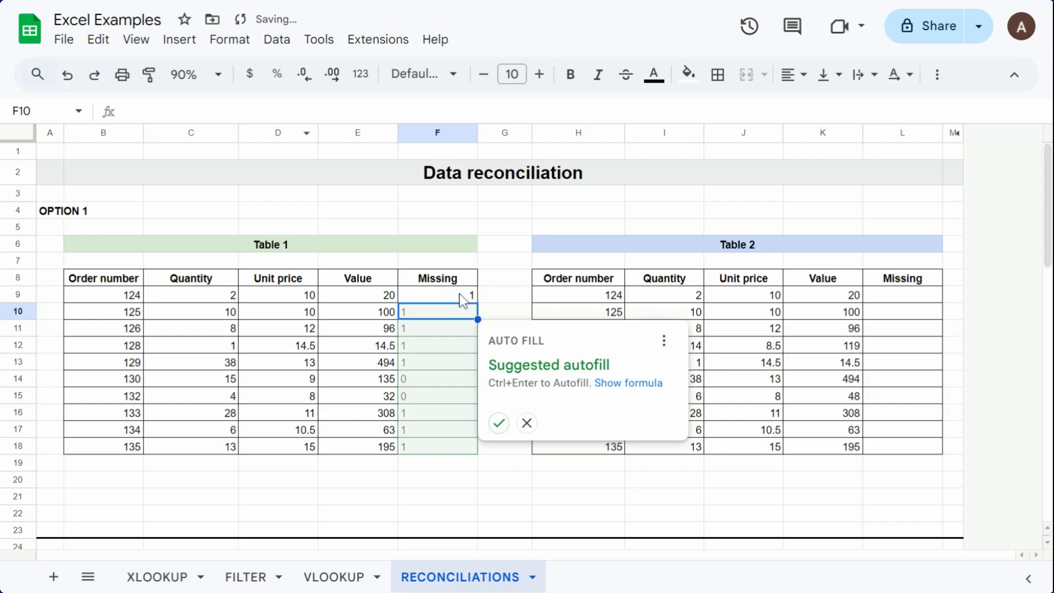
pyautogui.click(499, 424)
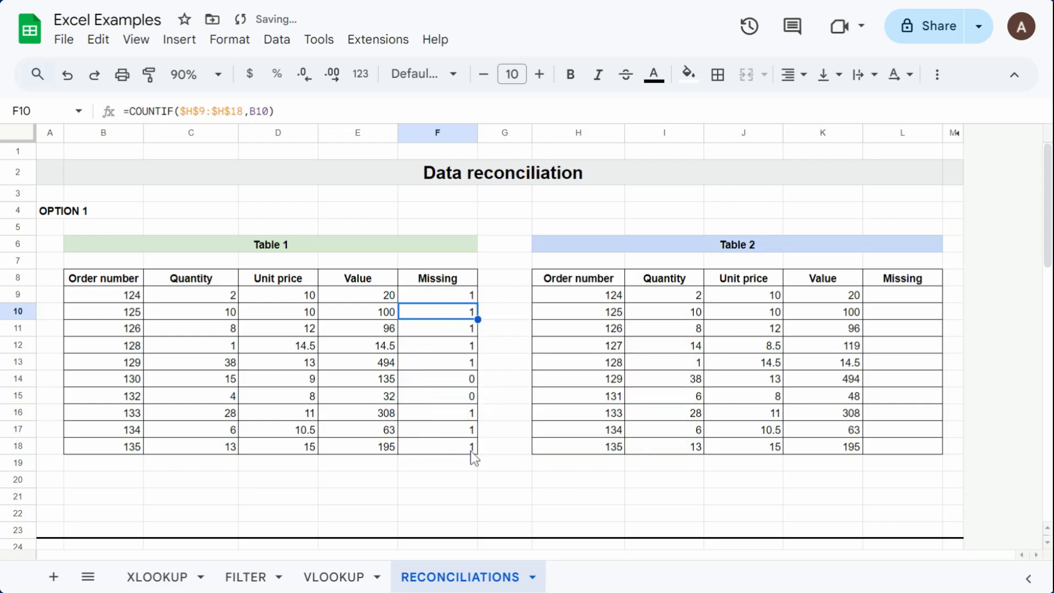
pyautogui.click(504, 362)
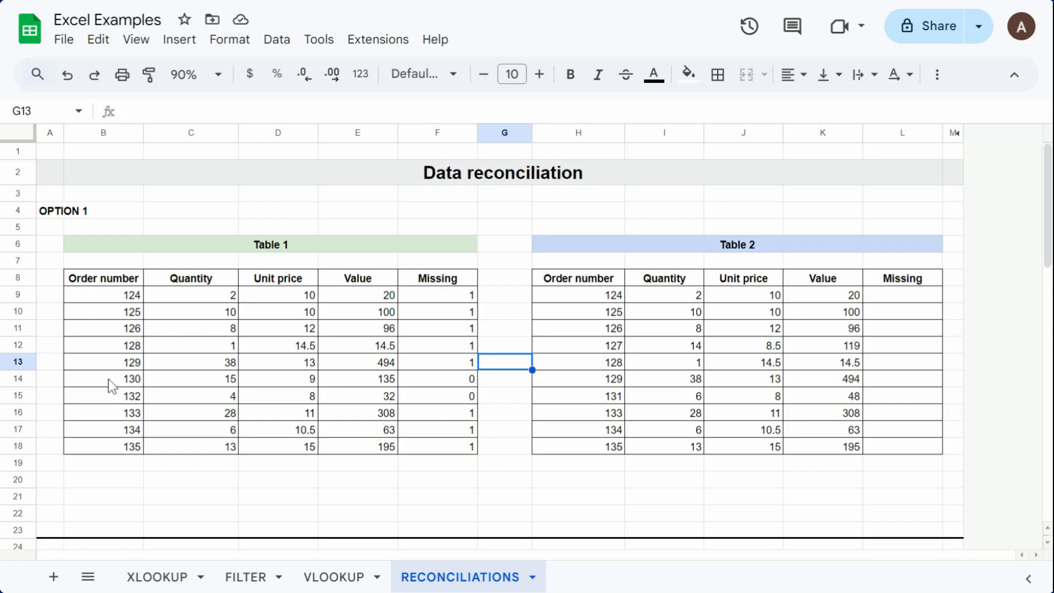
pyautogui.moveTo(108, 379); pyautogui.dragTo(447, 392)
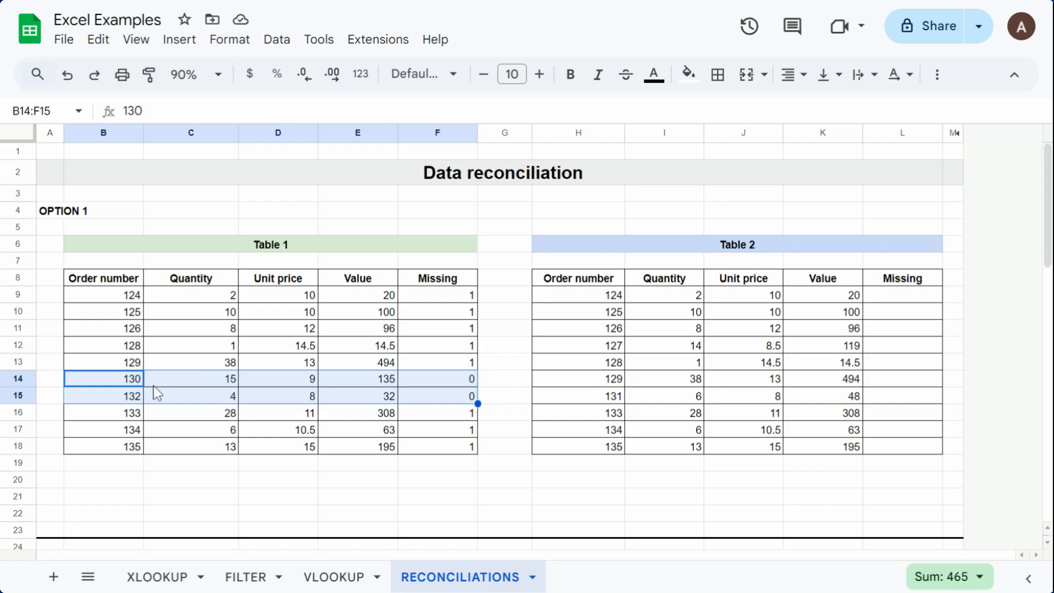
# Step: Start a conditional formatting rule for Table 1's range B9:F18 with the condition "Custom formula is"
pyautogui.moveTo(443, 295); pyautogui.dragTo(141, 450)
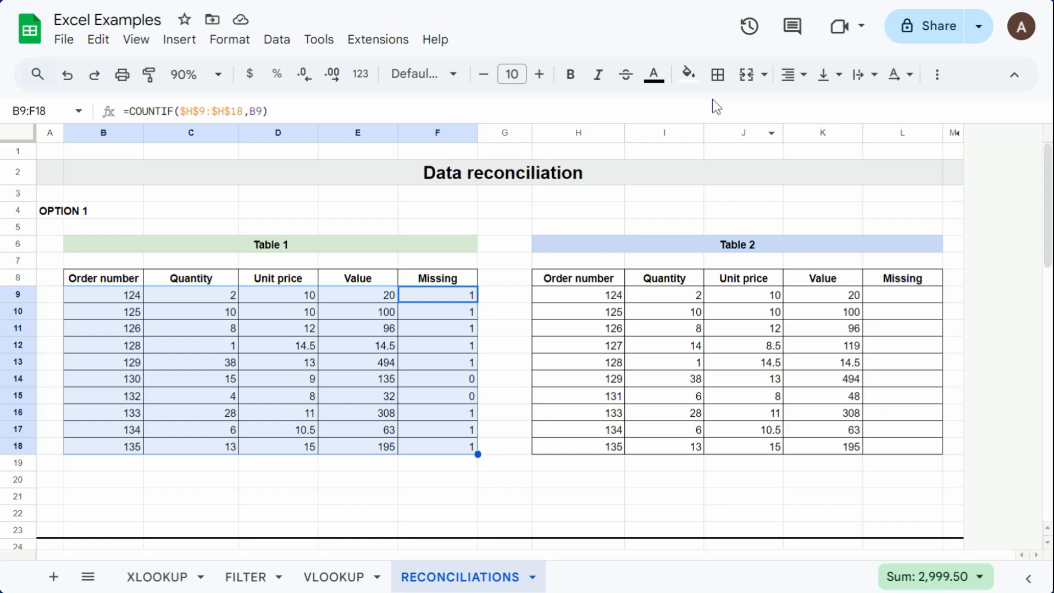
pyautogui.click(689, 76)
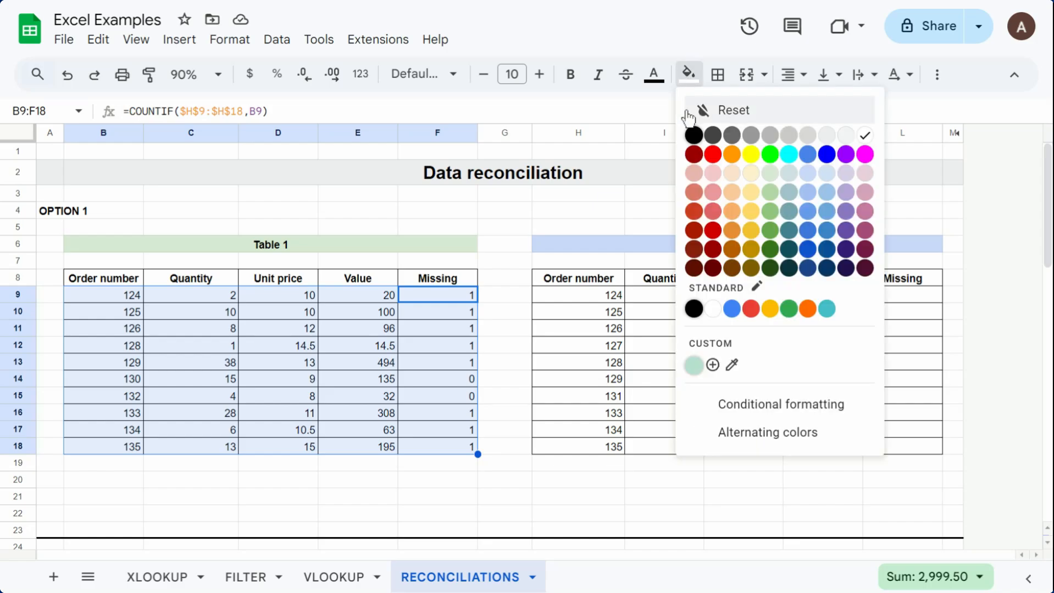
pyautogui.click(727, 410)
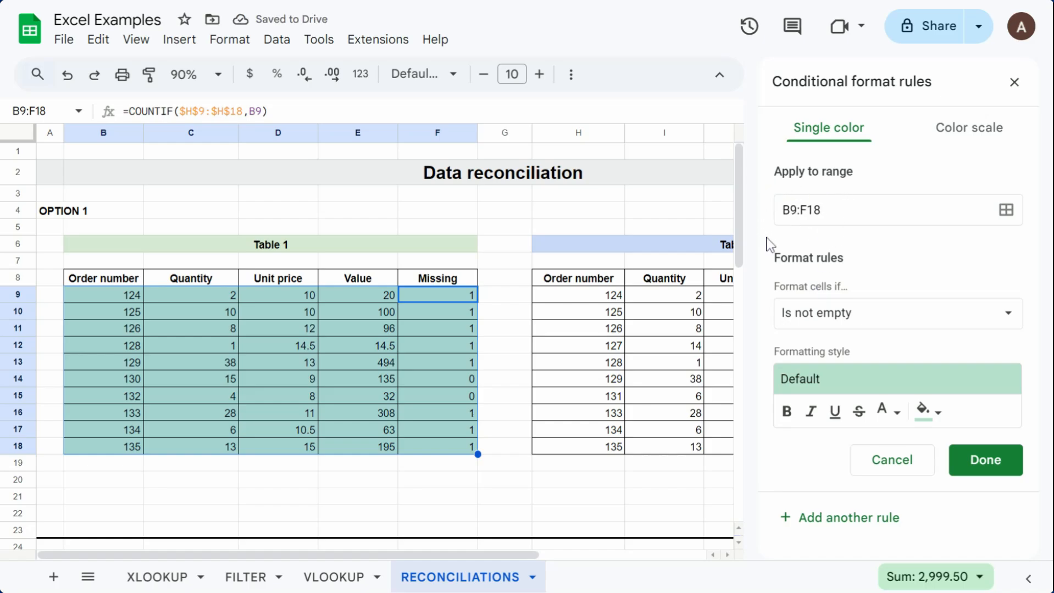
pyautogui.click(817, 327)
pyautogui.scroll(-5, 864, 407)
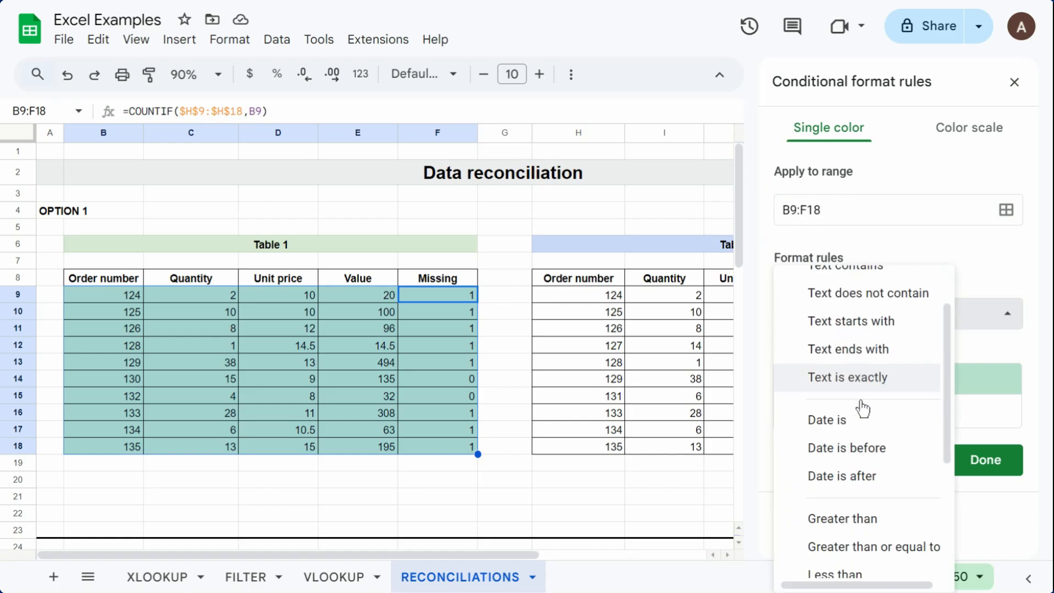
pyautogui.click(873, 555)
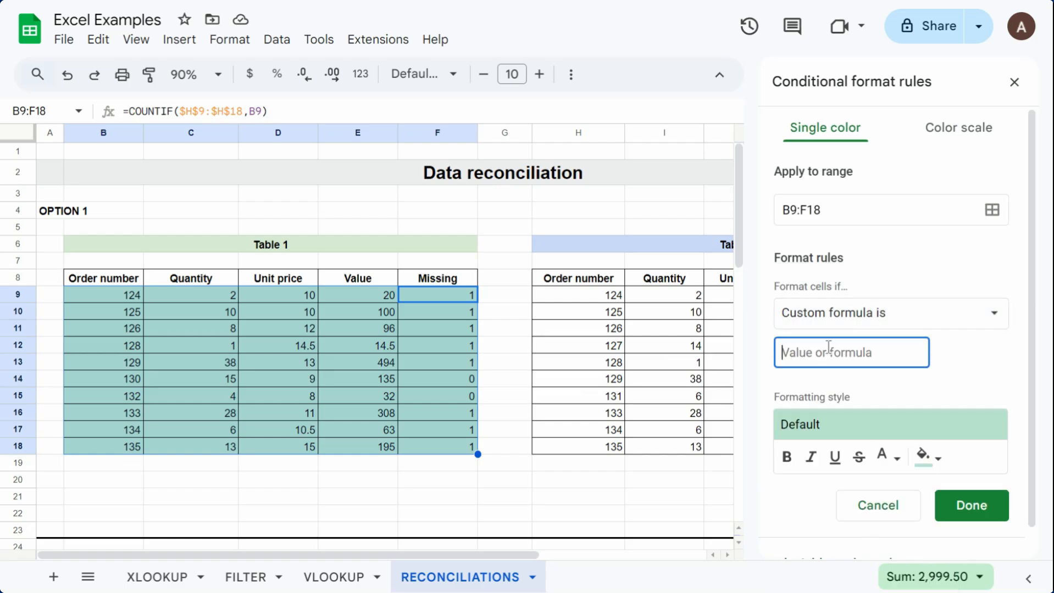
# Step: Set the rule's custom formula to =$F9=0 so that whole rows are formatted
pyautogui.write('=')
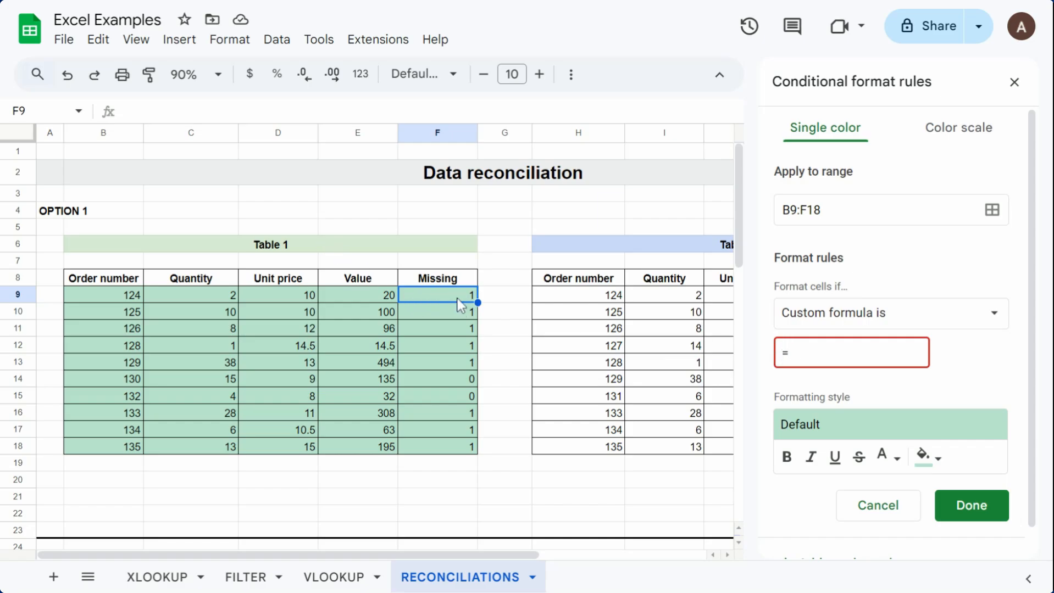
pyautogui.write('F9=')
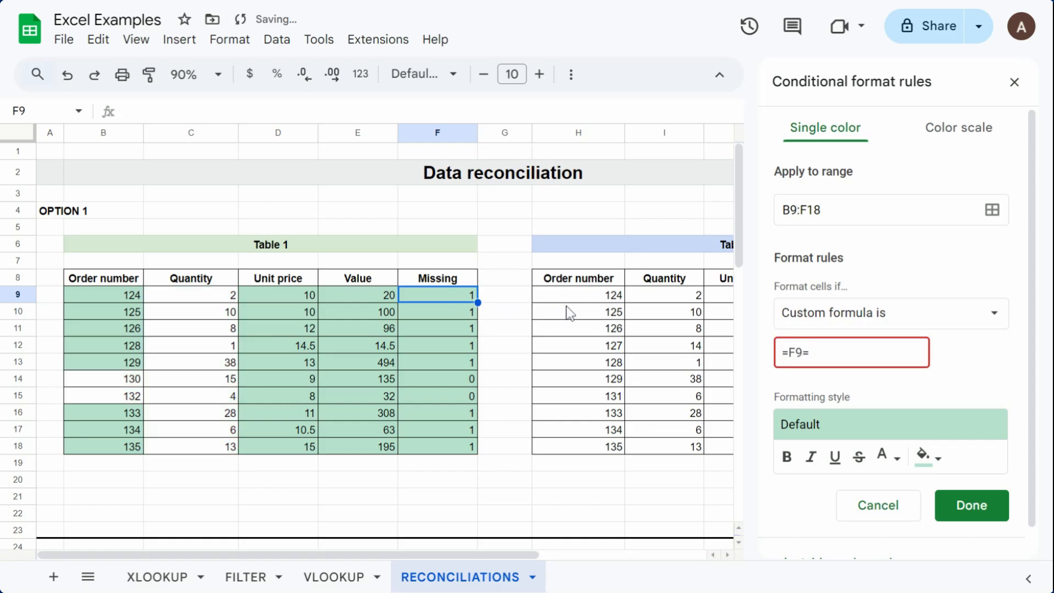
pyautogui.write('0')
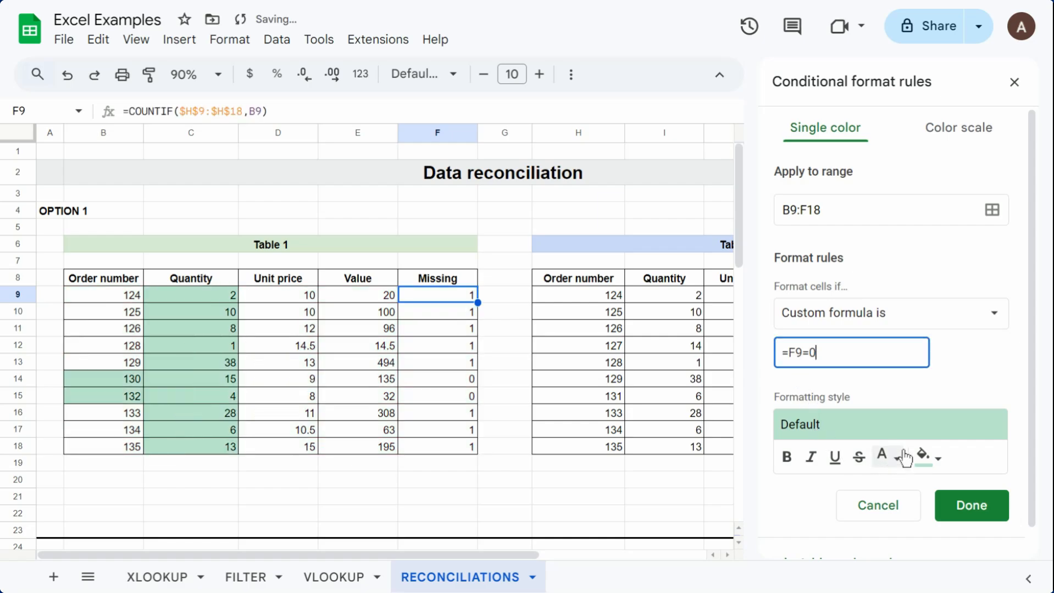
pyautogui.click(791, 358)
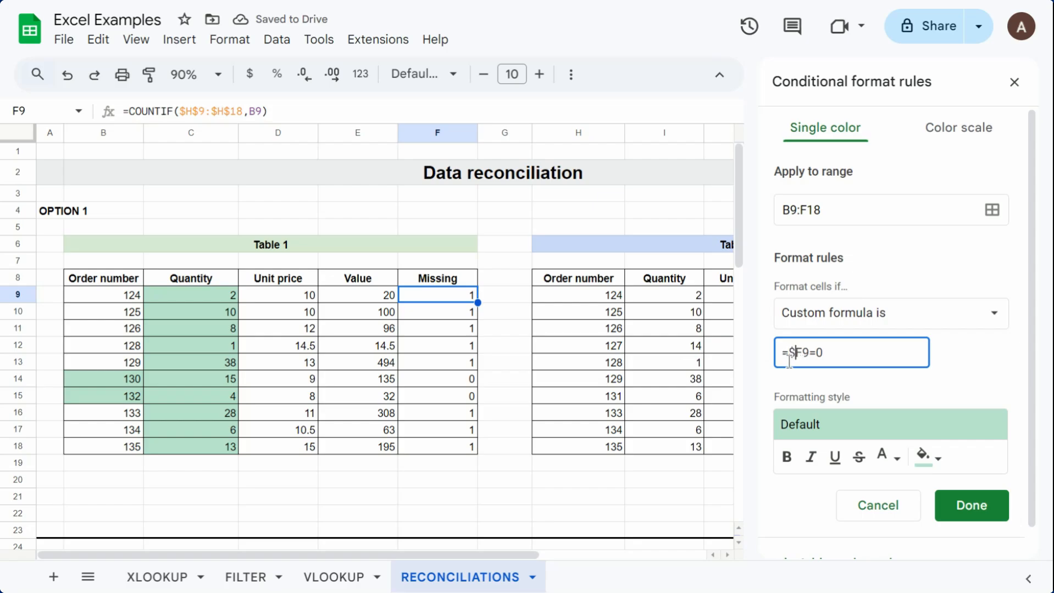
pyautogui.write('$')
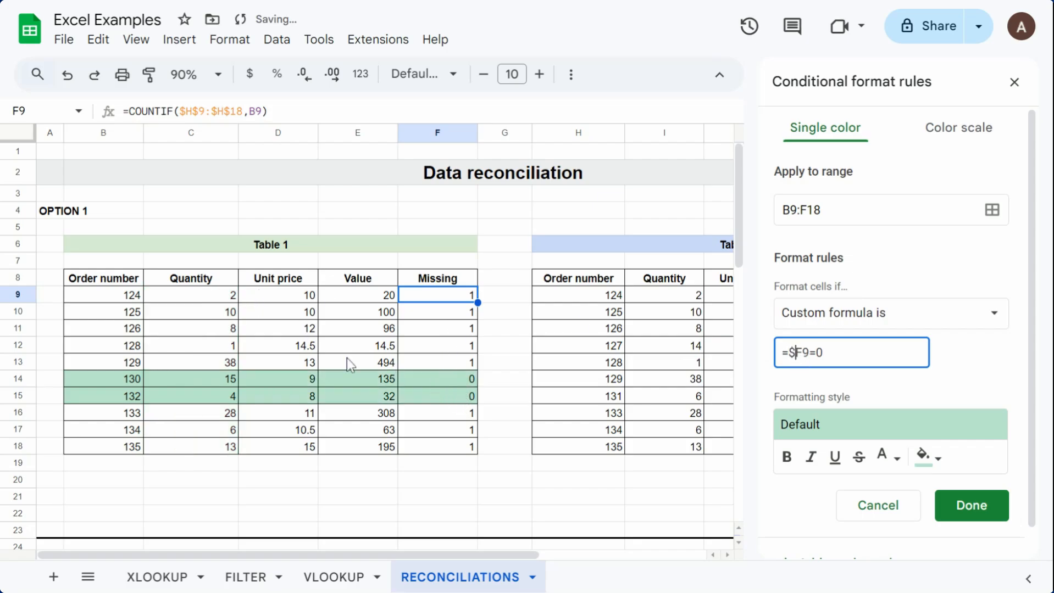
# Step: Give the rule a light red fill and dark red text, then save it and close the conditional format rules
pyautogui.click(924, 456)
pyautogui.click(773, 245)
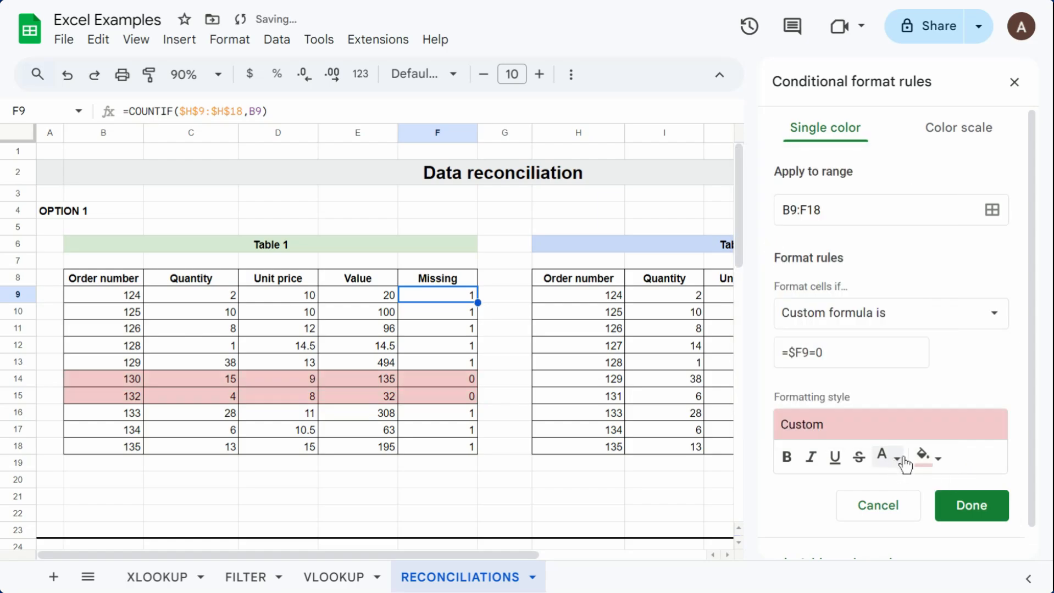
pyautogui.click(885, 457)
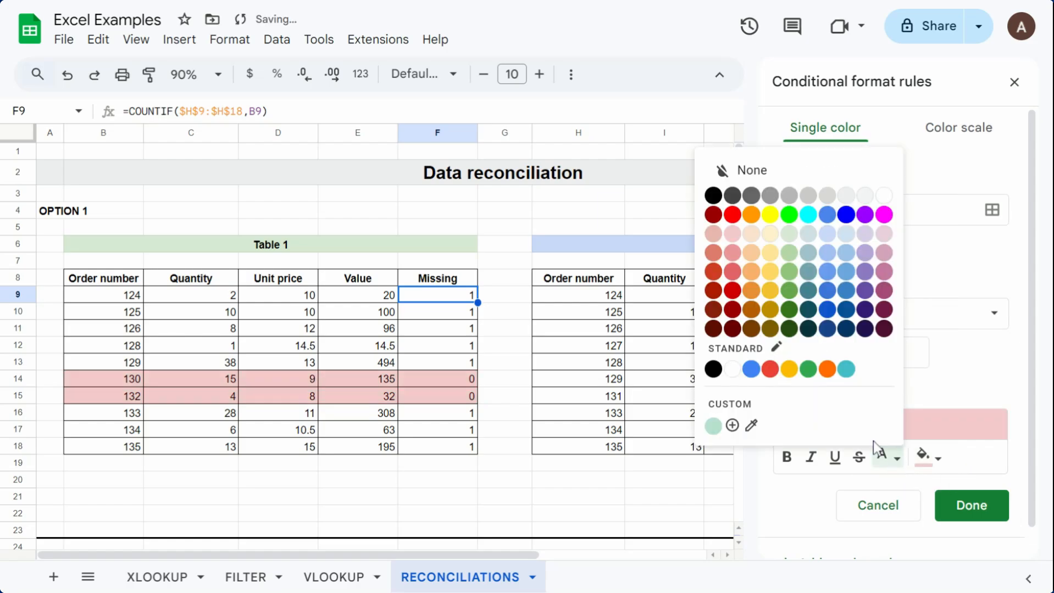
pyautogui.click(732, 310)
pyautogui.click(970, 510)
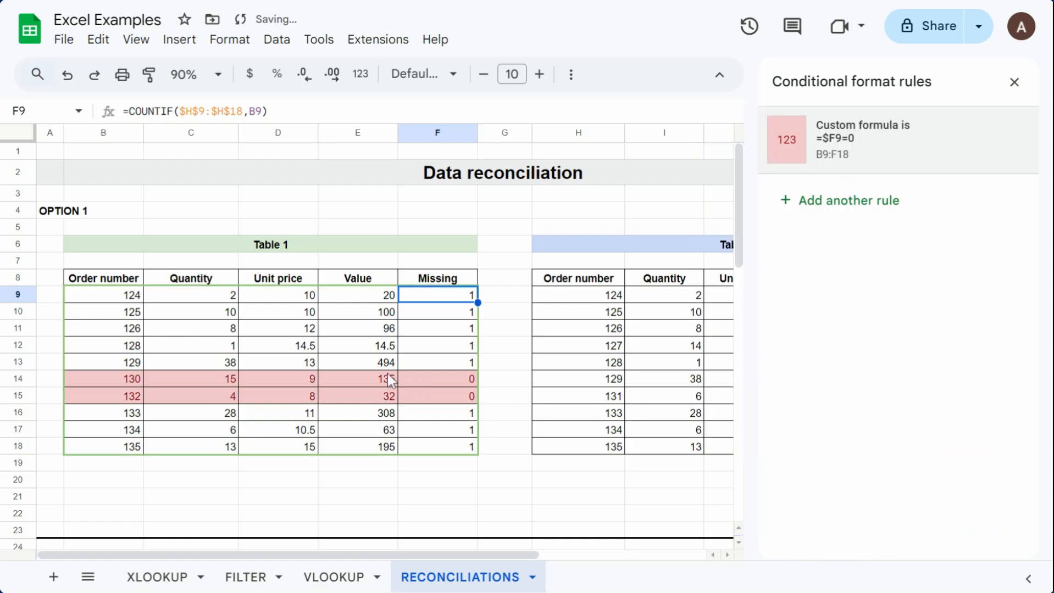
pyautogui.click(1014, 83)
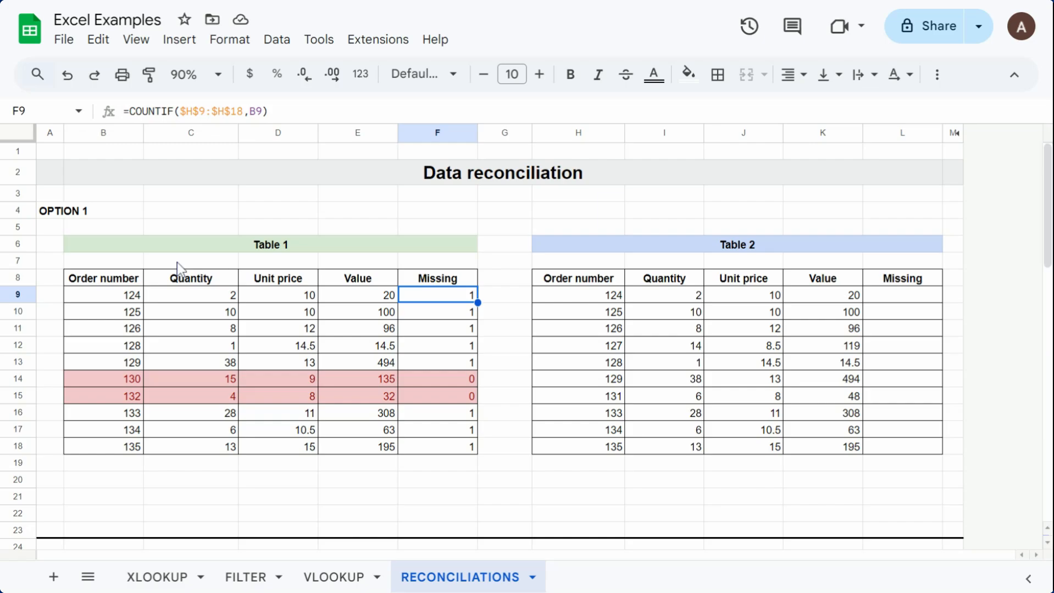
# Step: Write =COUNTIF(B9:B18,H9) in cell L9 to check Table 2's first order number against Table 1
pyautogui.click(892, 302)
pyautogui.write('=coun')
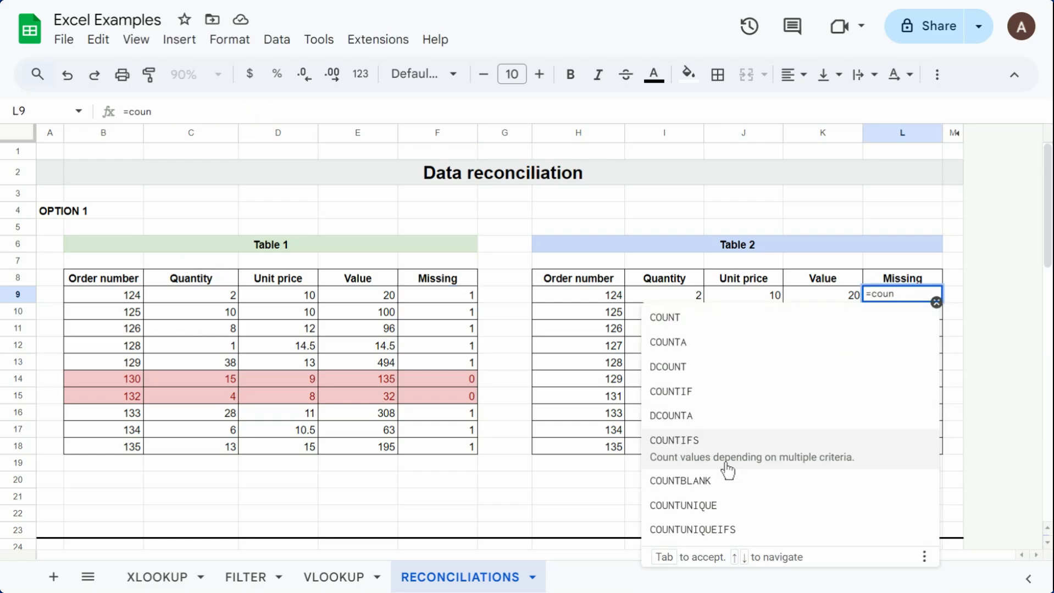
pyautogui.click(720, 406)
pyautogui.moveTo(123, 296); pyautogui.dragTo(129, 451)
pyautogui.write(',')
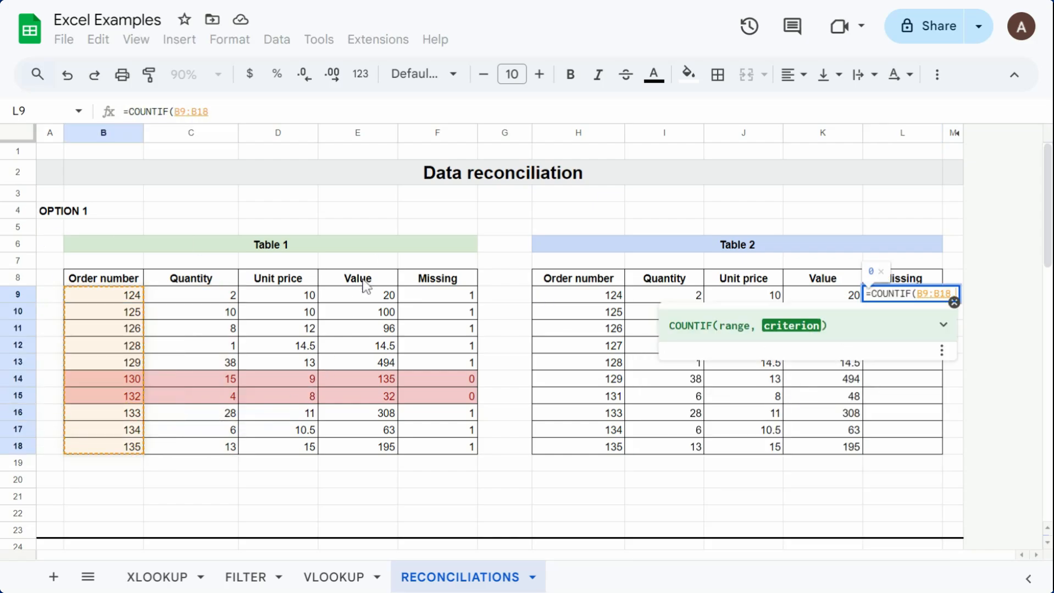
pyautogui.click(605, 297)
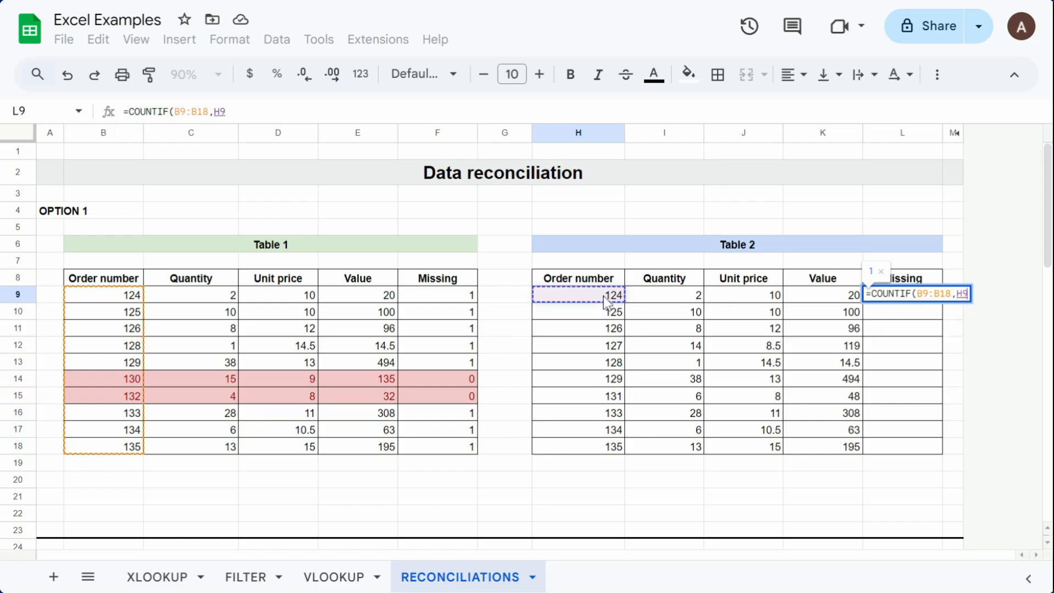
pyautogui.write(')')
# Step: Make the COUNTIF range in L9 absolute as $B$9:$B$18 and autofill the formula down Table 2's Missing column
pyautogui.click(195, 113)
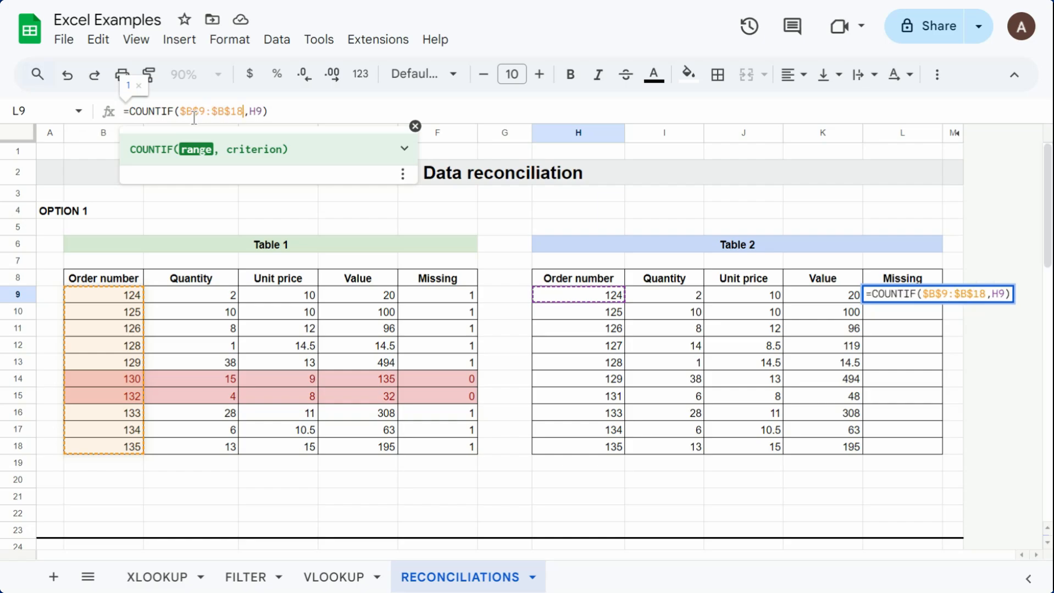
pyautogui.press('Return')
pyautogui.click(844, 267)
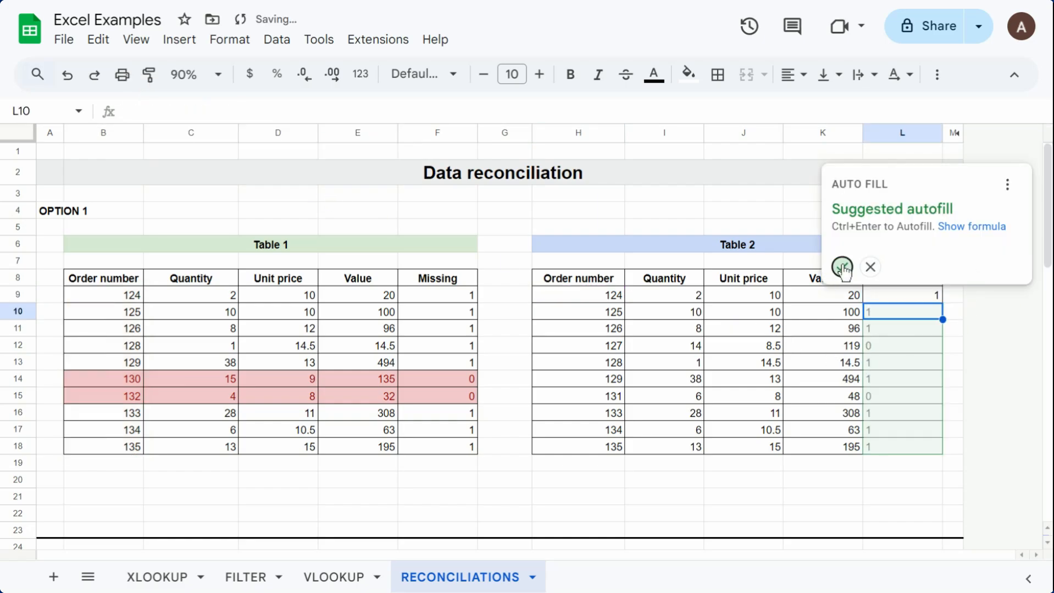
# Step: Start a conditional formatting rule for Table 2's range H9:L18 with the condition Custom formula is
pyautogui.moveTo(587, 297)
pyautogui.mouseDown()
pyautogui.moveTo(955, 440)
pyautogui.moveTo(903, 456)
pyautogui.mouseUp()
pyautogui.click(689, 74)
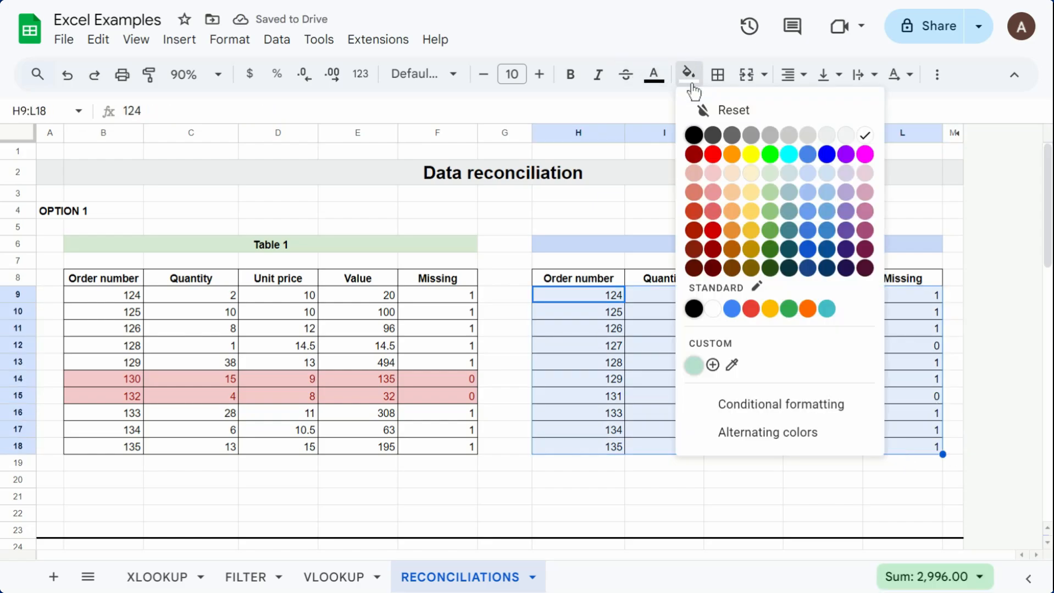
pyautogui.click(795, 407)
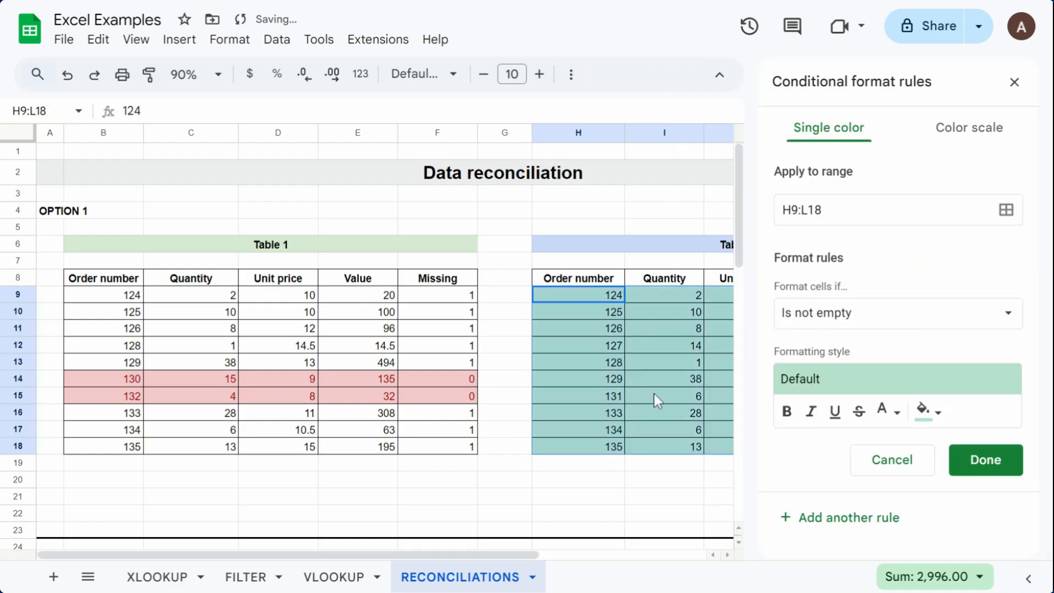
pyautogui.click(866, 319)
pyautogui.scroll(-5, 878, 471)
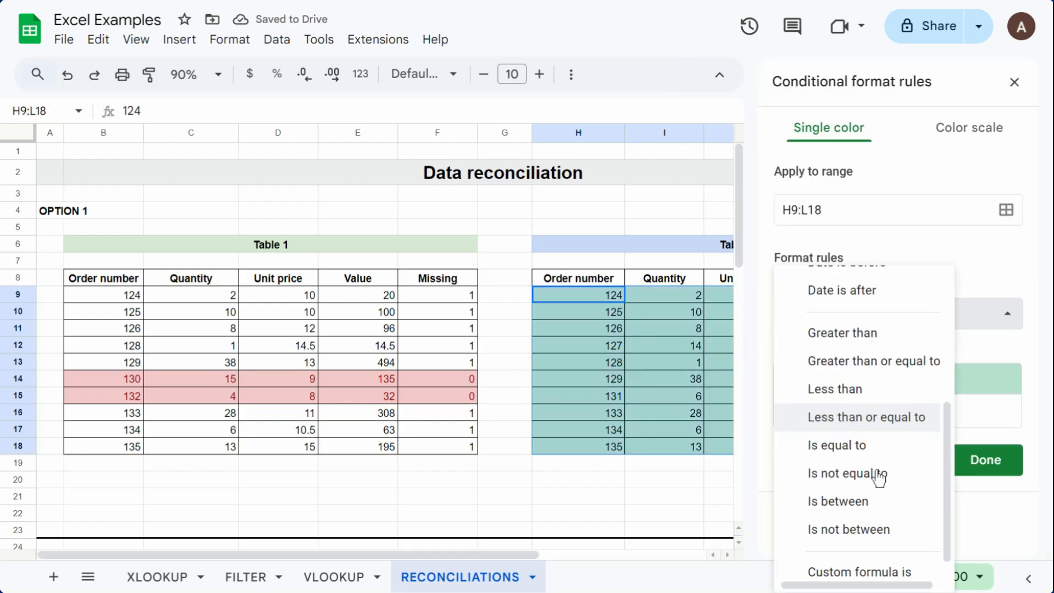
pyautogui.click(878, 565)
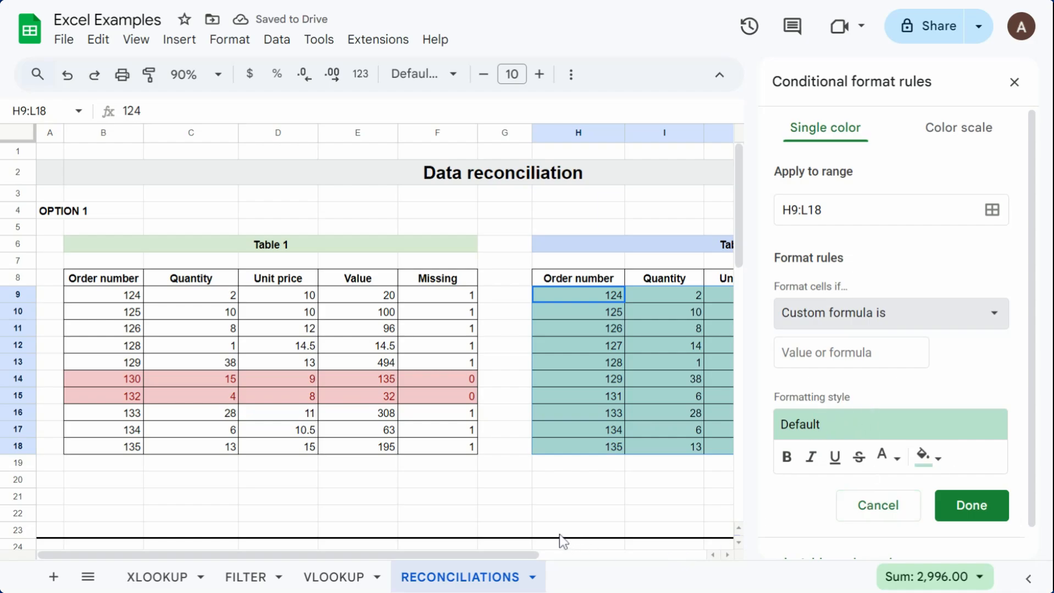
# Step: Set the rule's custom formula to =$L9=0 so that whole rows of Table 2 are formatted
pyautogui.moveTo(518, 555); pyautogui.dragTo(685, 557)
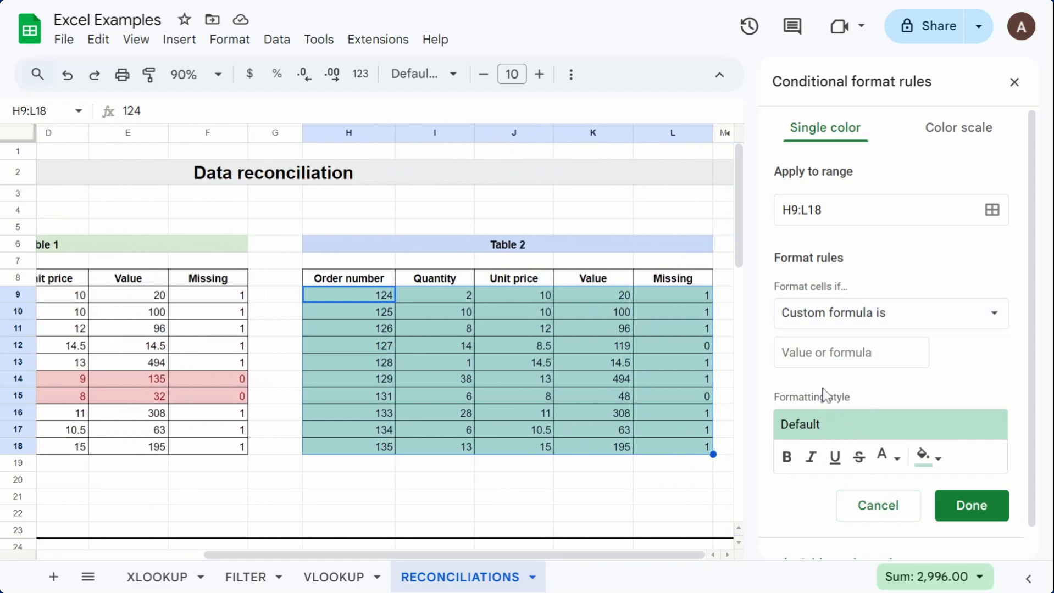
pyautogui.click(831, 350)
pyautogui.write('=')
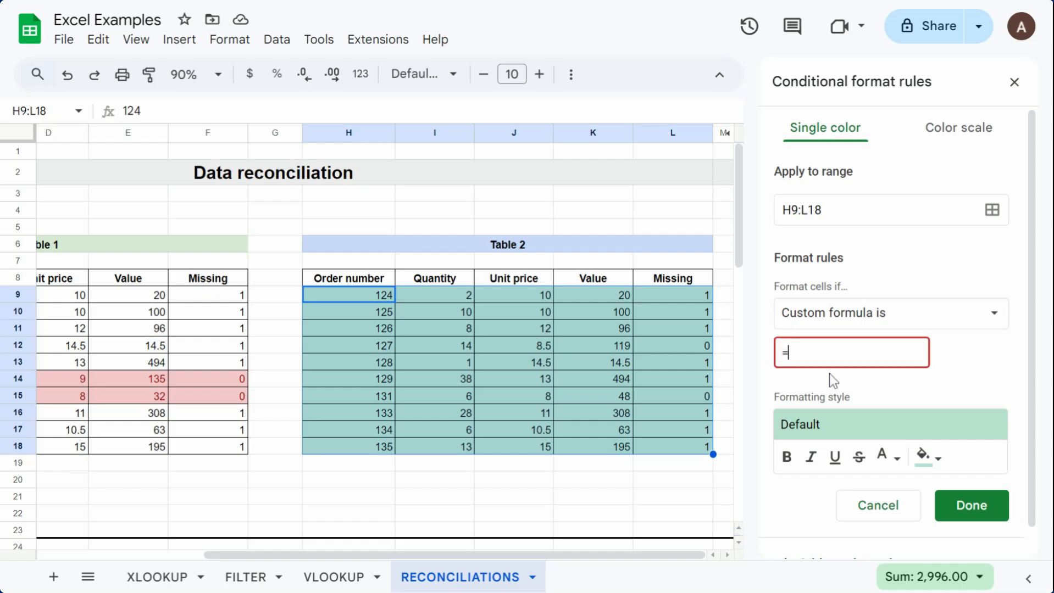
pyautogui.write('L9=0')
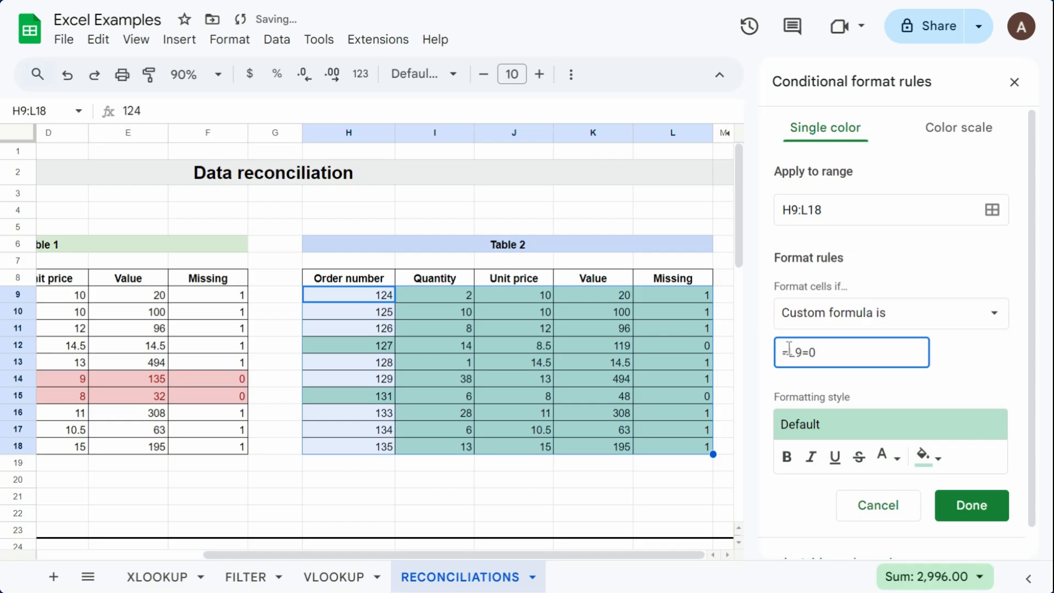
pyautogui.write('$')
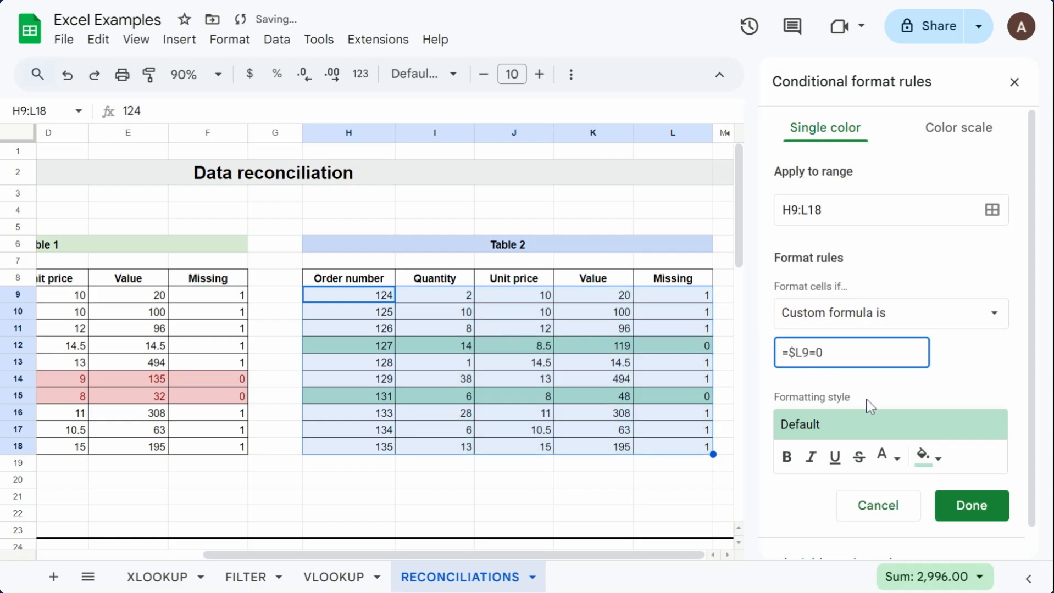
# Step: Give Table 2's rule a light red fill and dark red text, then save it and close the conditional format rules
pyautogui.click(925, 456)
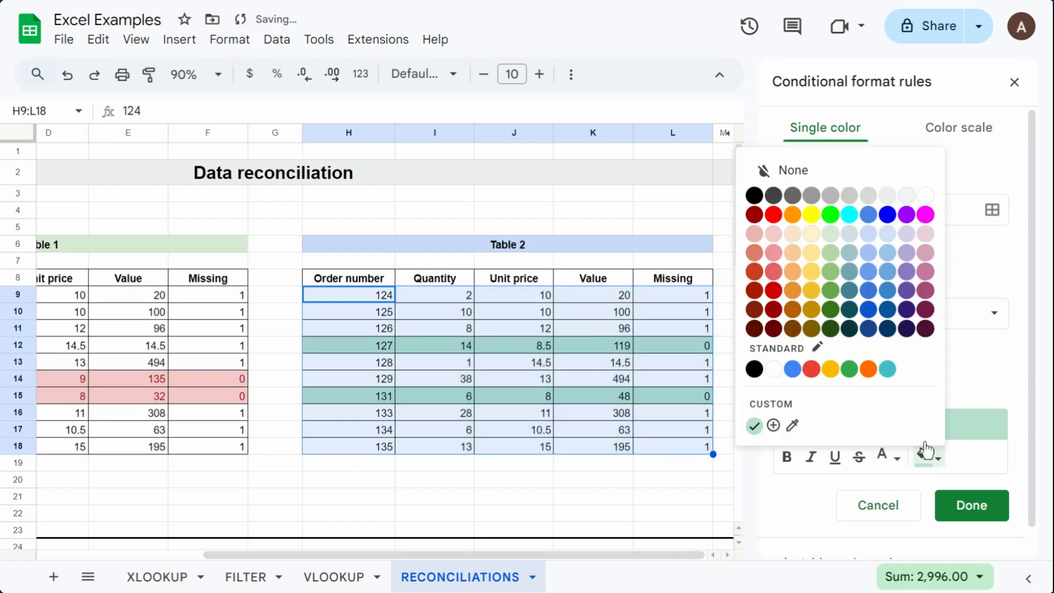
pyautogui.click(783, 244)
pyautogui.click(895, 461)
pyautogui.click(736, 323)
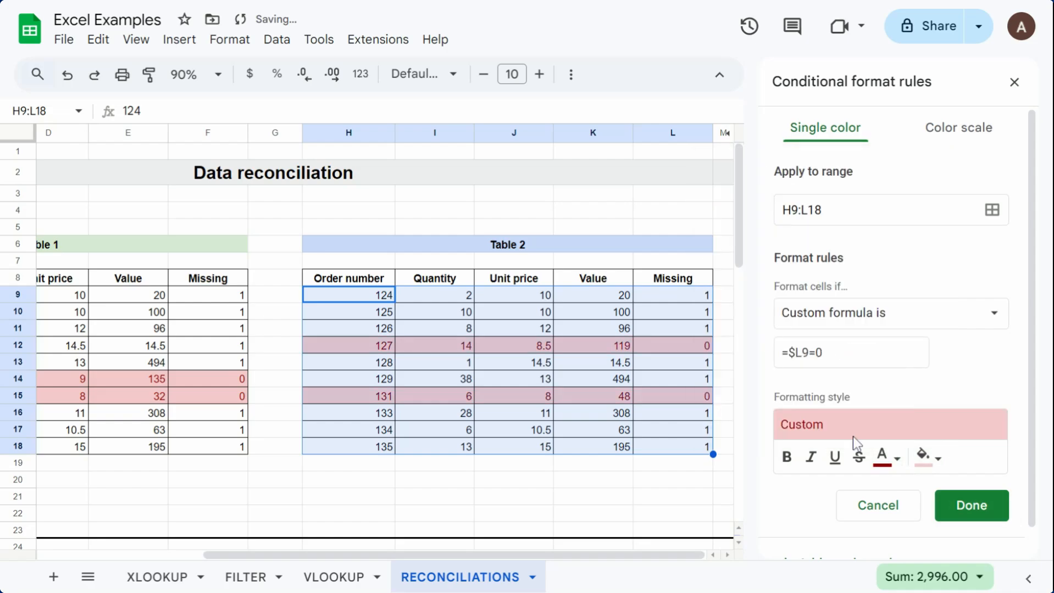
pyautogui.click(973, 514)
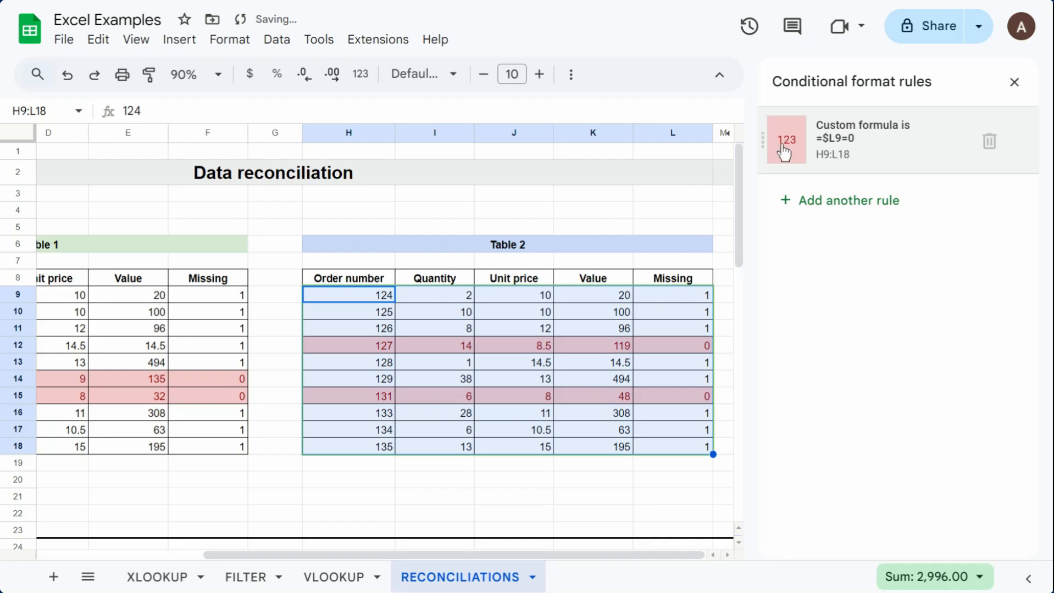
pyautogui.click(1014, 81)
pyautogui.click(699, 485)
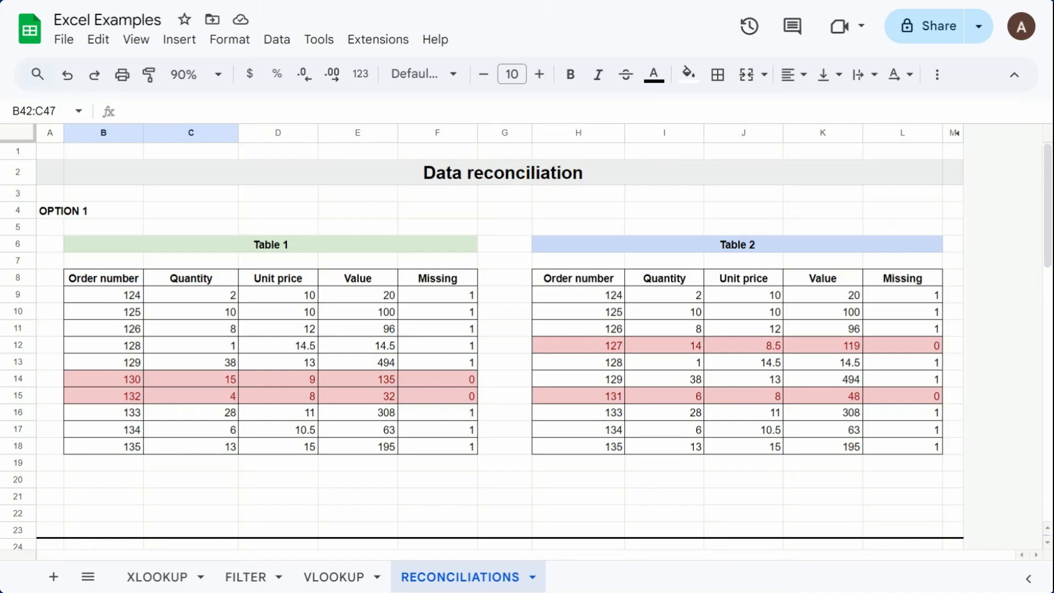
# Step: Examine the Option 2 tables and the summary table below them, comparing the first descriptions in Table 1 and Table 2
pyautogui.scroll(-6, 494, 364)
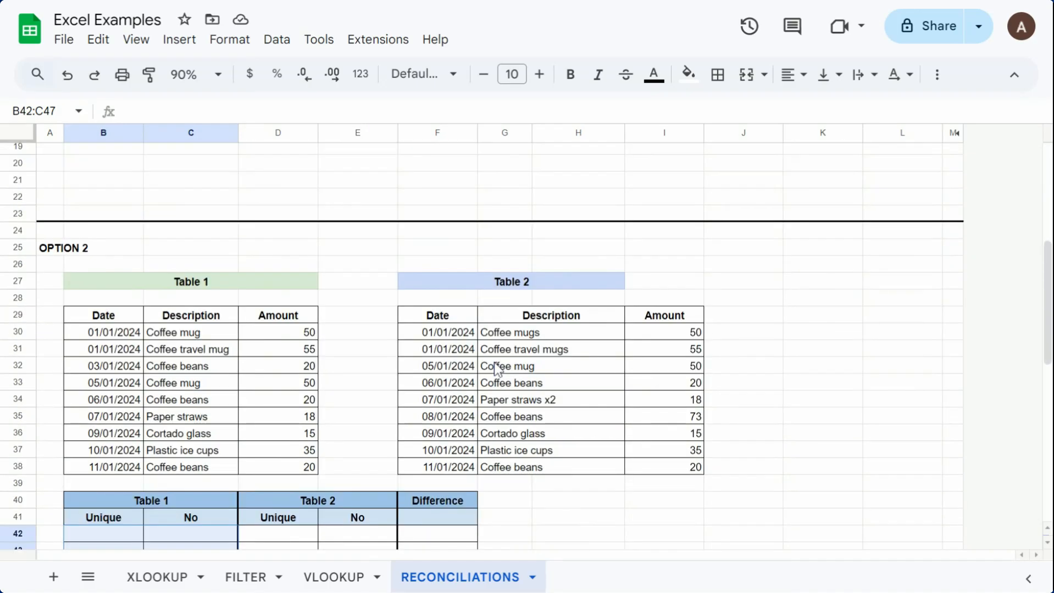
pyautogui.scroll(-2, 496, 367)
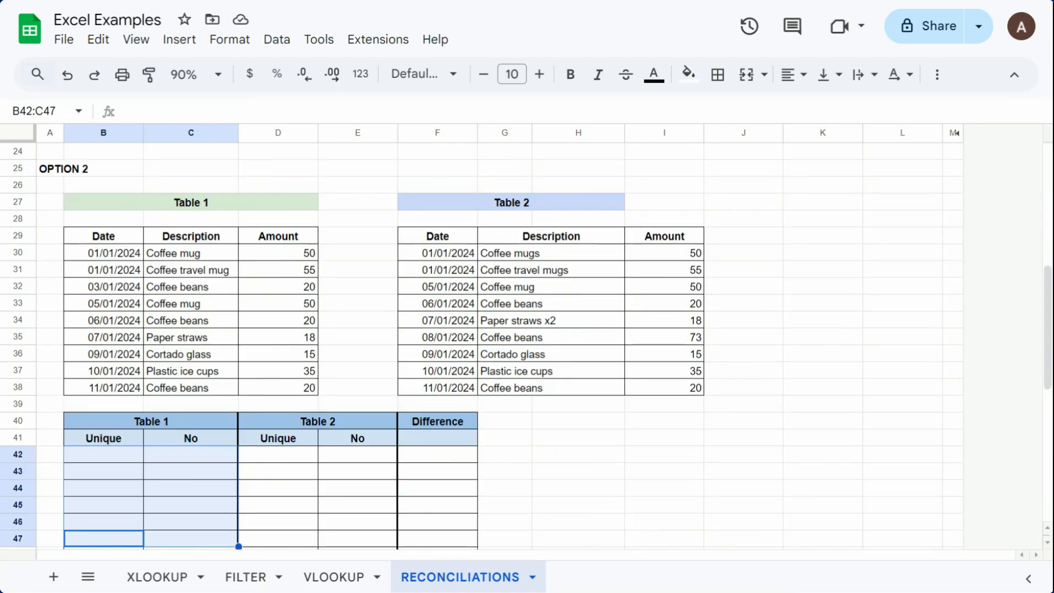
pyautogui.scroll(-2, 363, 313)
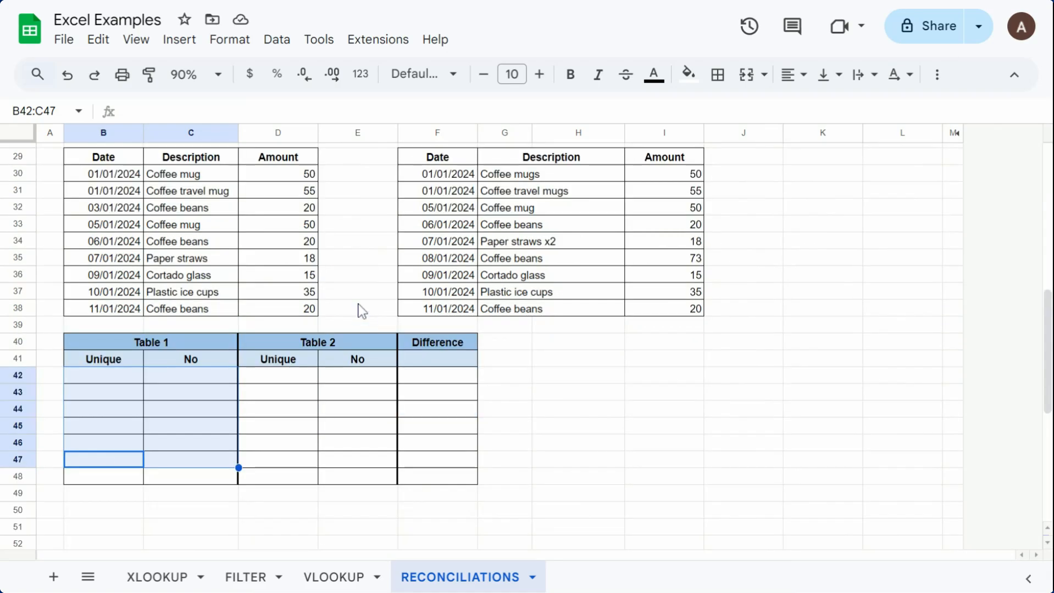
pyautogui.scroll(2, 363, 313)
pyautogui.click(358, 219)
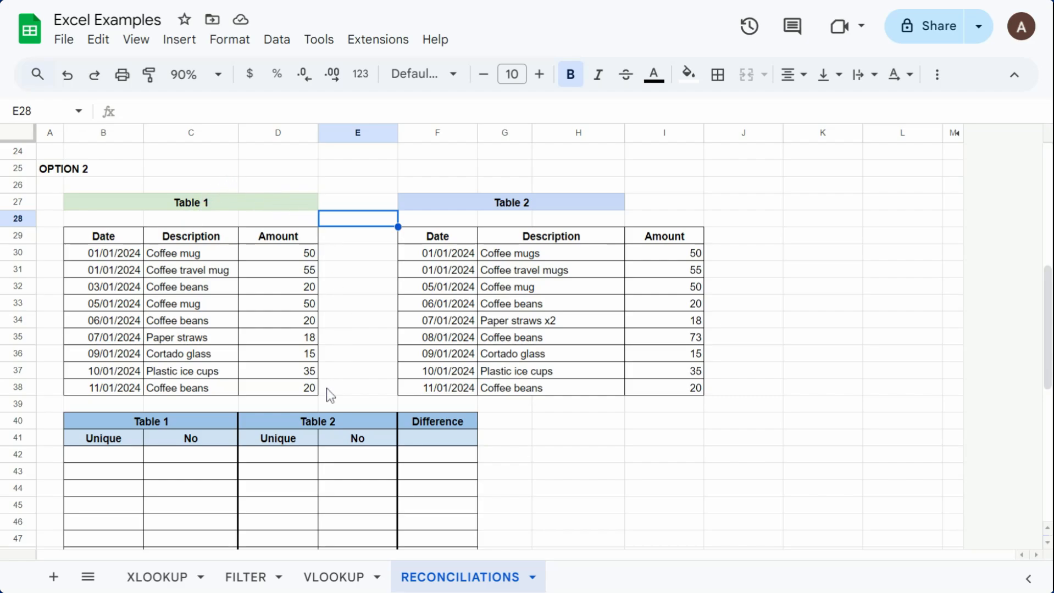
pyautogui.click(196, 257)
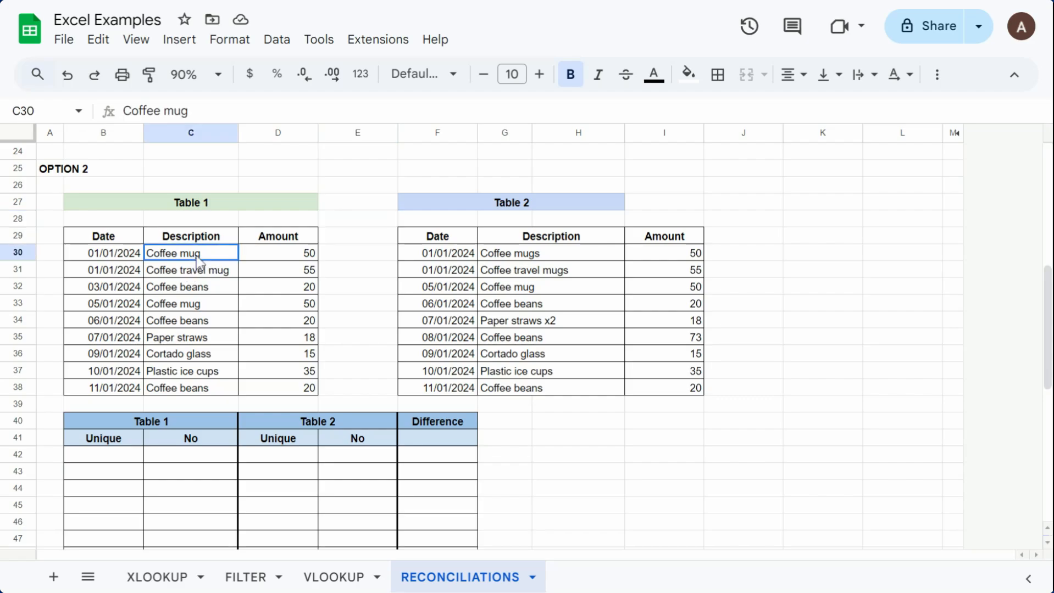
pyautogui.click(559, 259)
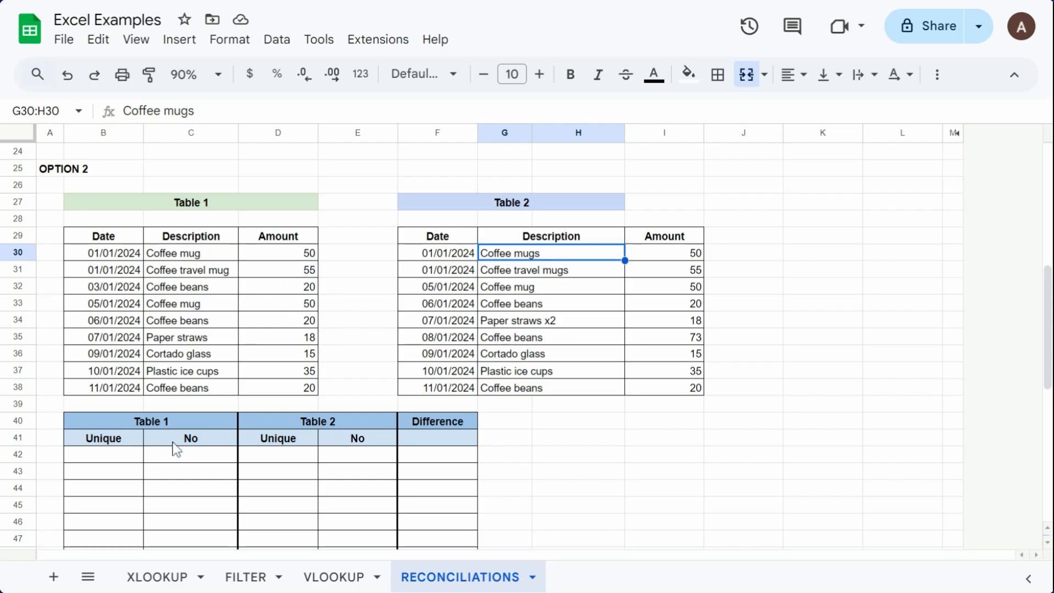
# Step: Write =UNIQUE(D30:D38) in cell B42 to list the unique amounts from Option 2's Table 1
pyautogui.click(129, 465)
pyautogui.scroll(-1, 124, 456)
pyautogui.scroll(2, 110, 470)
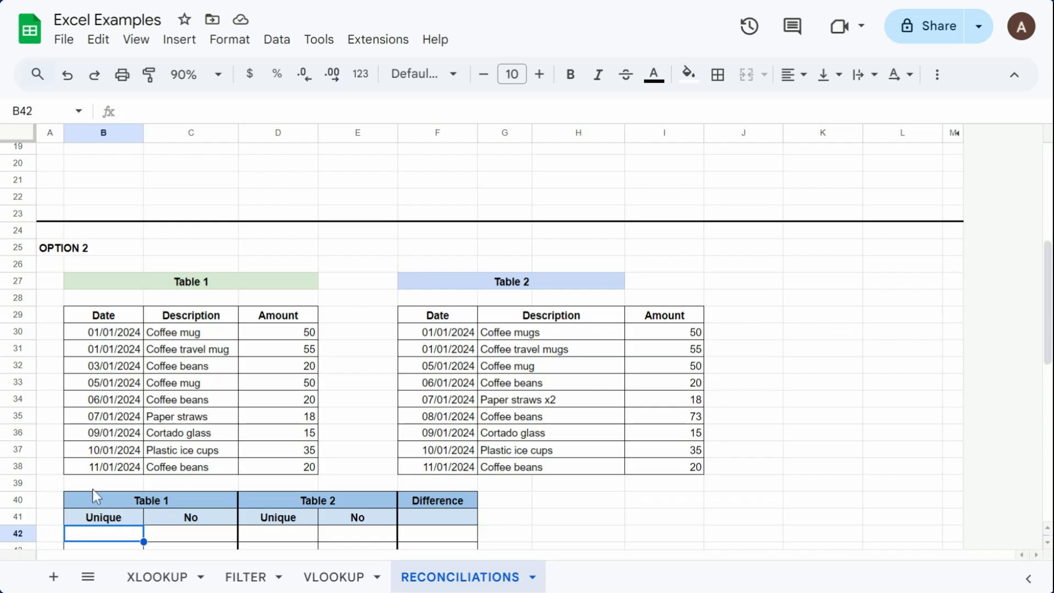
pyautogui.scroll(-1, 102, 482)
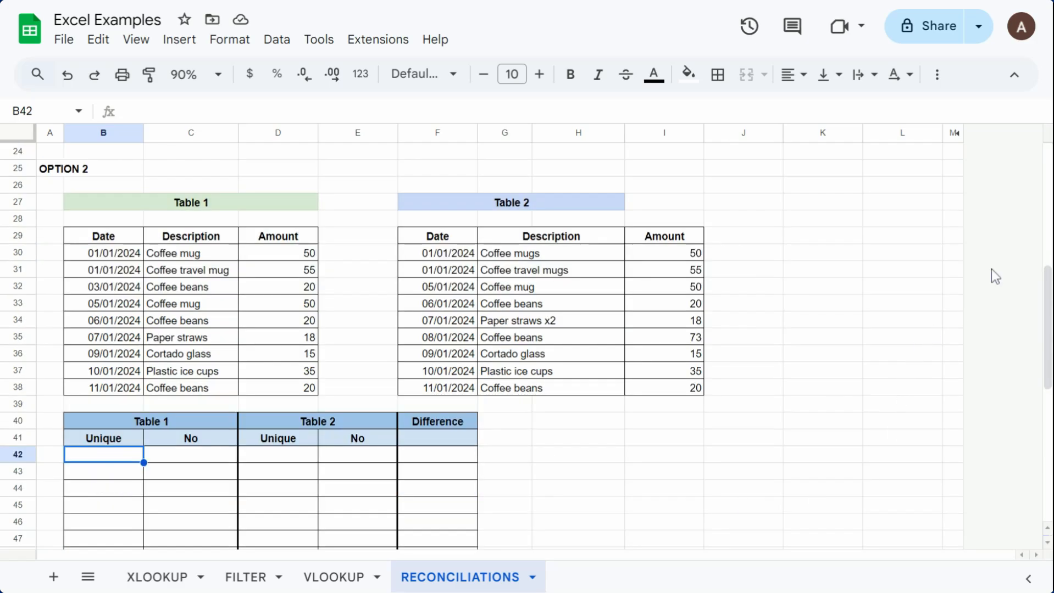
pyautogui.scroll(-2, 305, 412)
pyautogui.scroll(2, 300, 413)
pyautogui.write('=')
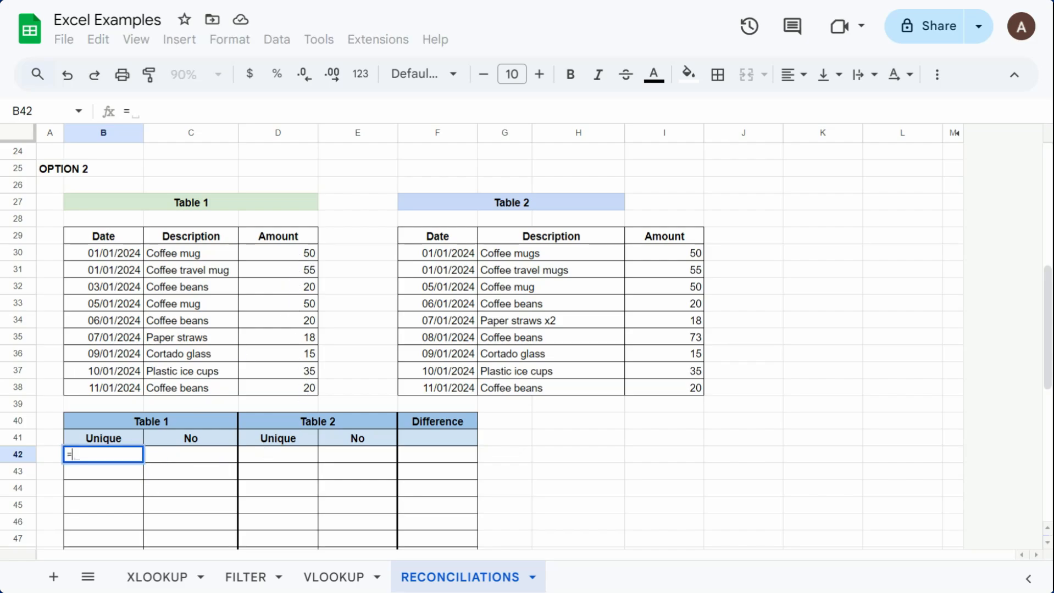
pyautogui.write('uni')
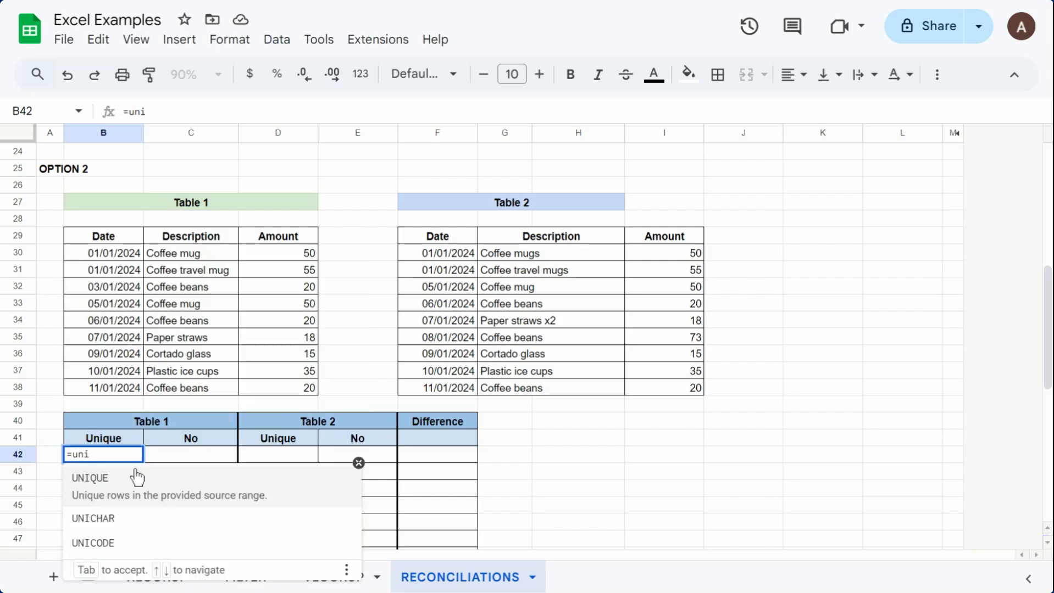
pyautogui.click(137, 477)
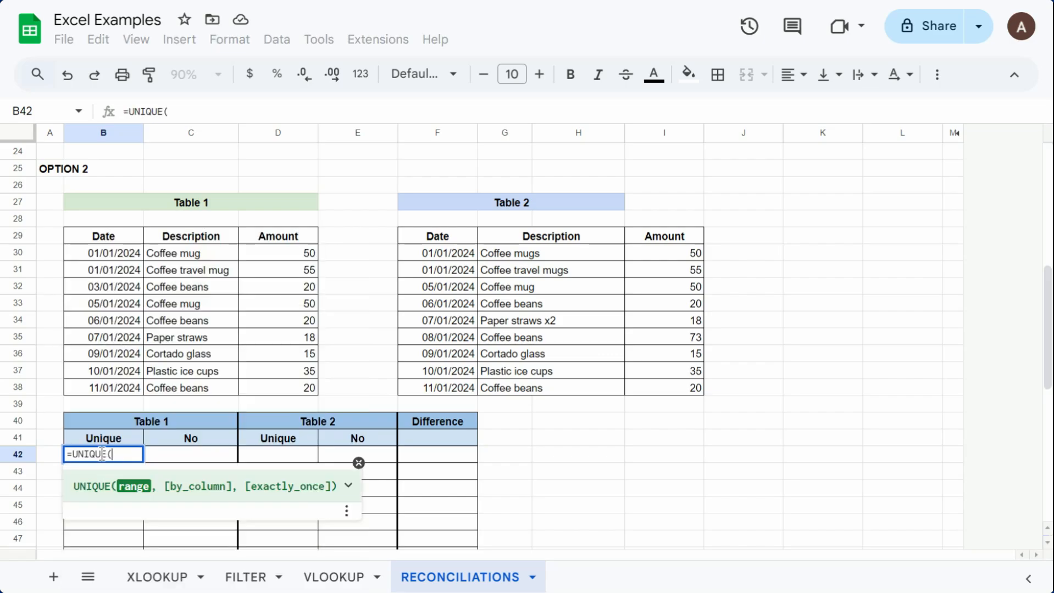
pyautogui.moveTo(306, 254); pyautogui.dragTo(310, 388)
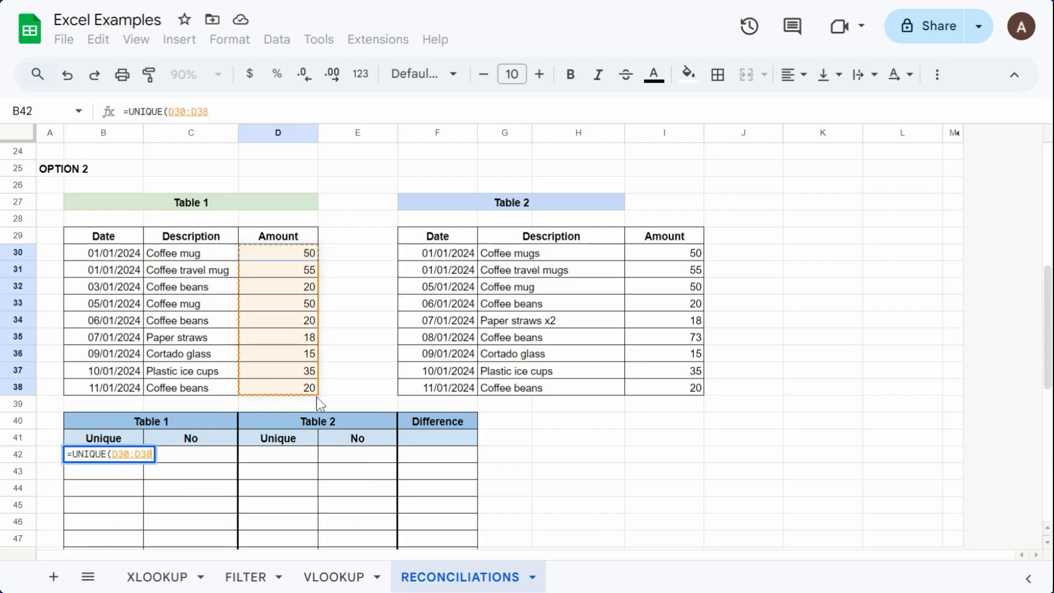
pyautogui.press('Return')
pyautogui.scroll(-2, 69, 417)
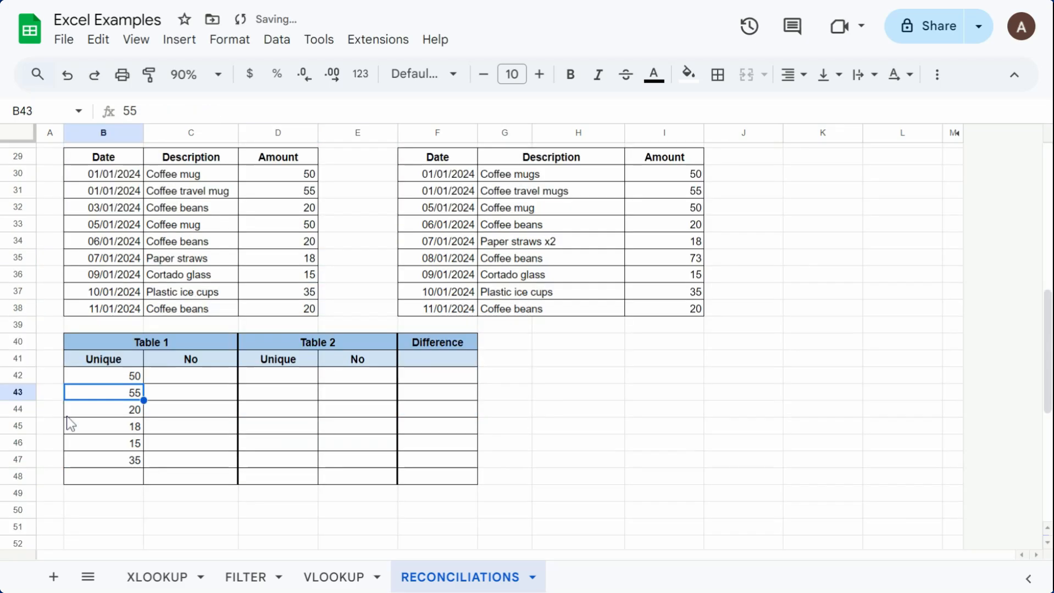
# Step: Write =COUNTIF(D30:D38,B42) in cell C42 to count how often the first unique amount occurs in Table 1
pyautogui.scroll(1, 1047, 365)
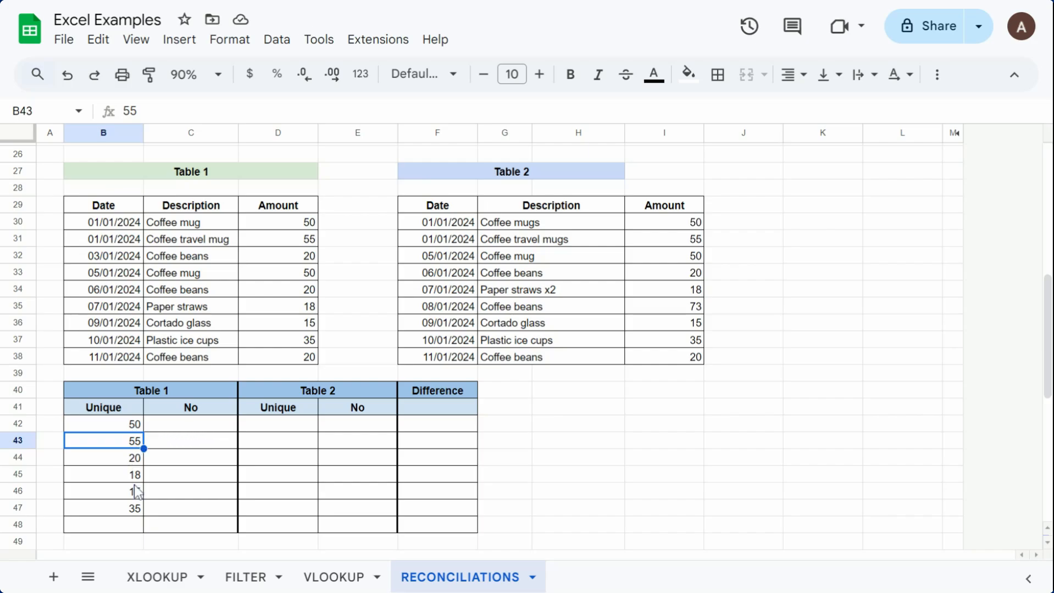
pyautogui.click(229, 428)
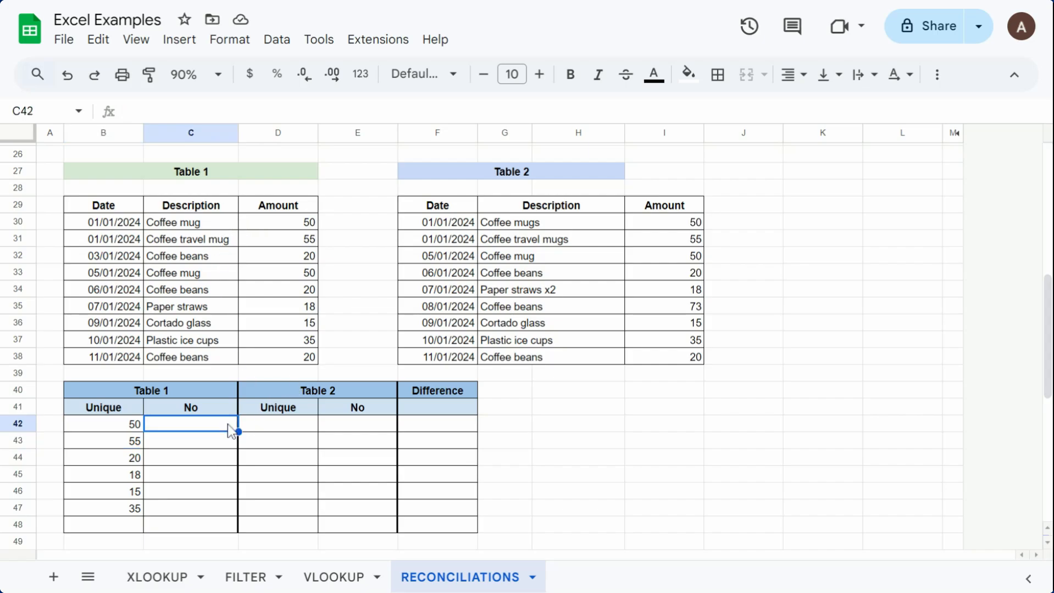
pyautogui.write('=')
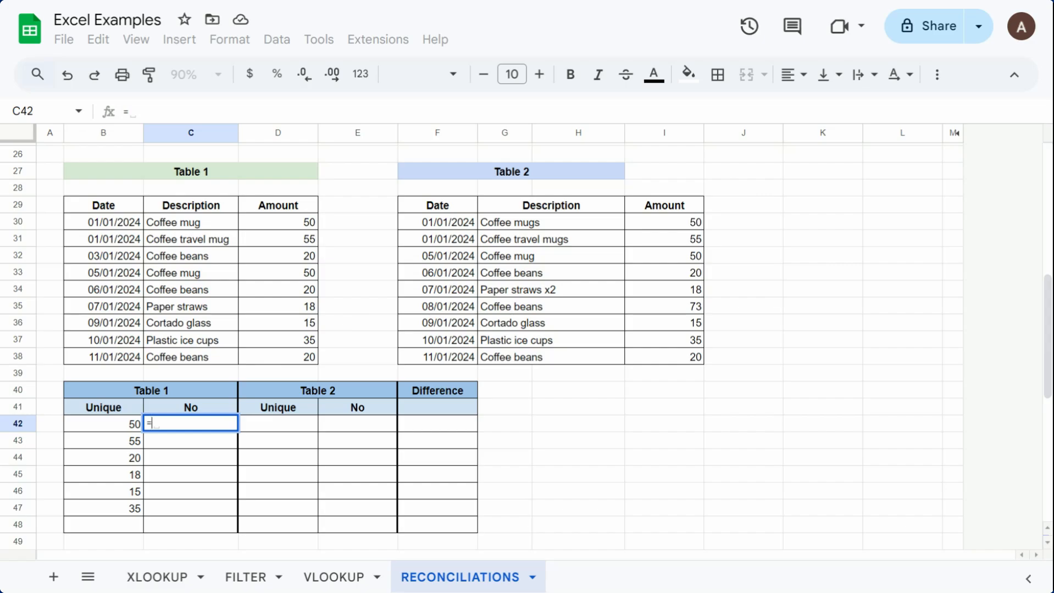
pyautogui.write('count')
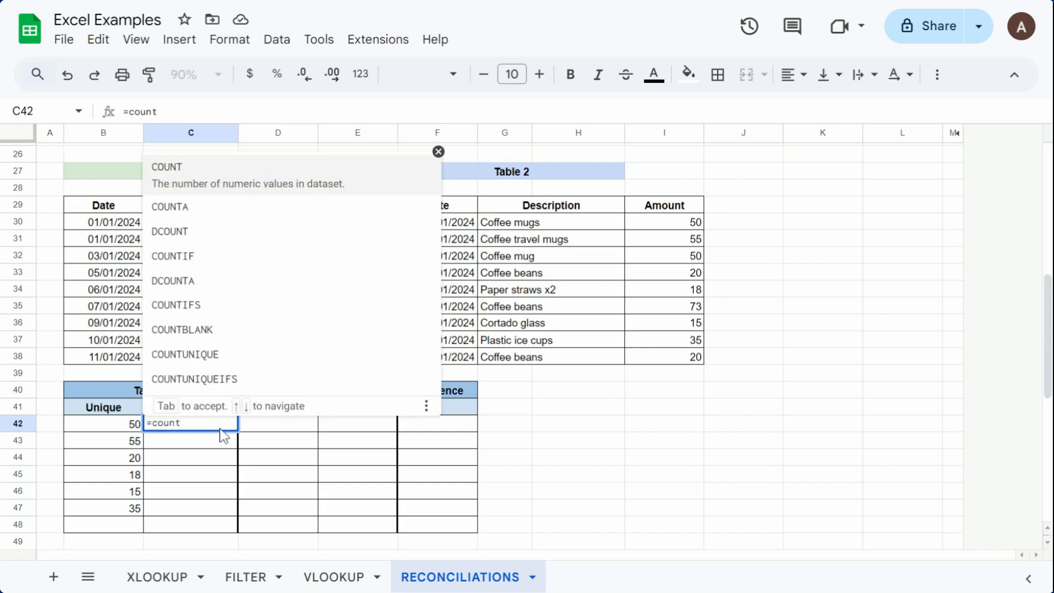
pyautogui.click(214, 256)
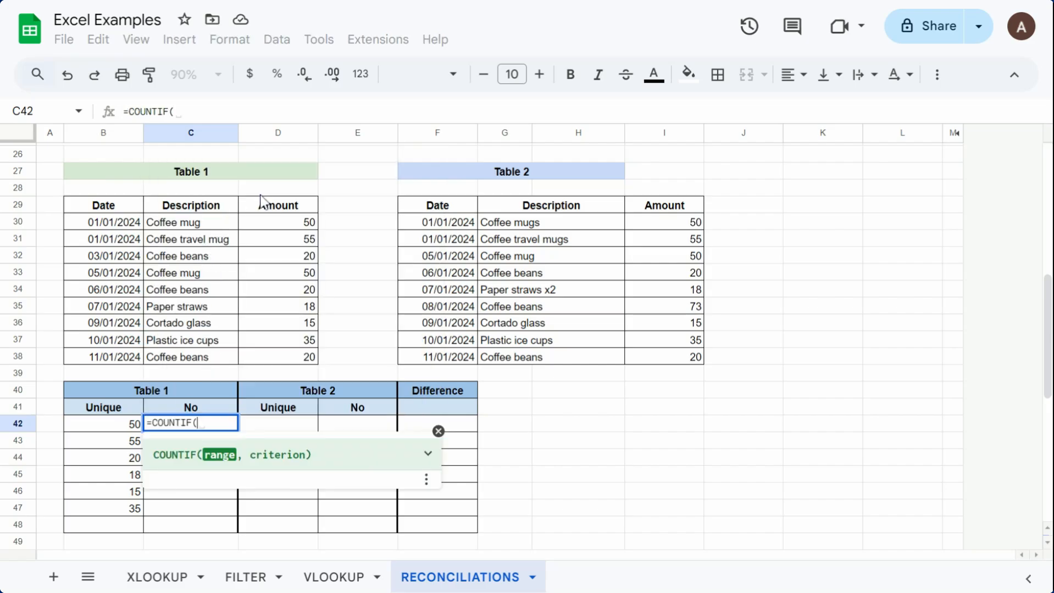
pyautogui.moveTo(308, 222); pyautogui.dragTo(313, 366)
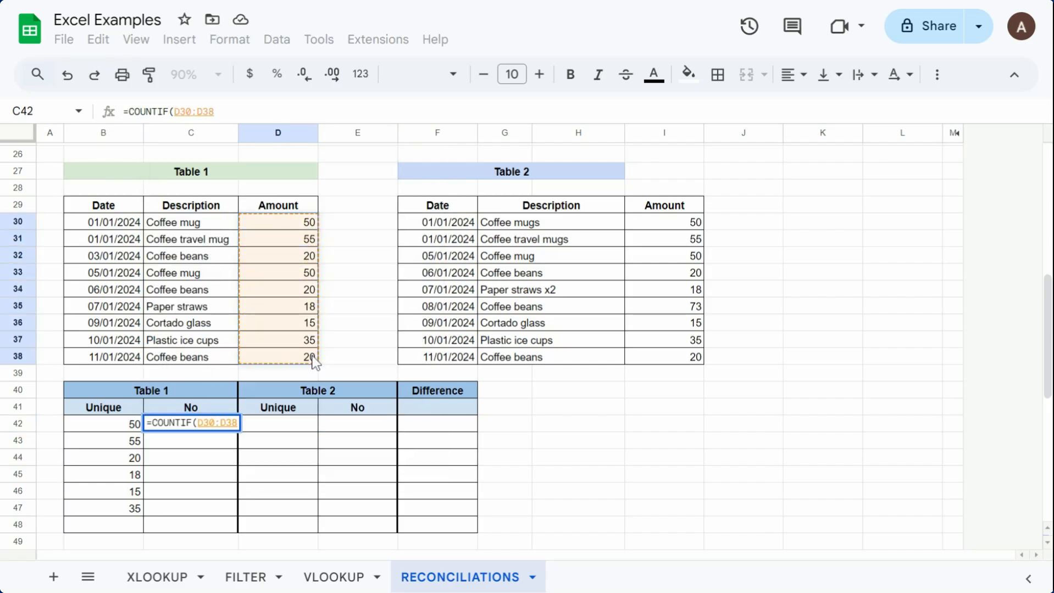
pyautogui.write(',')
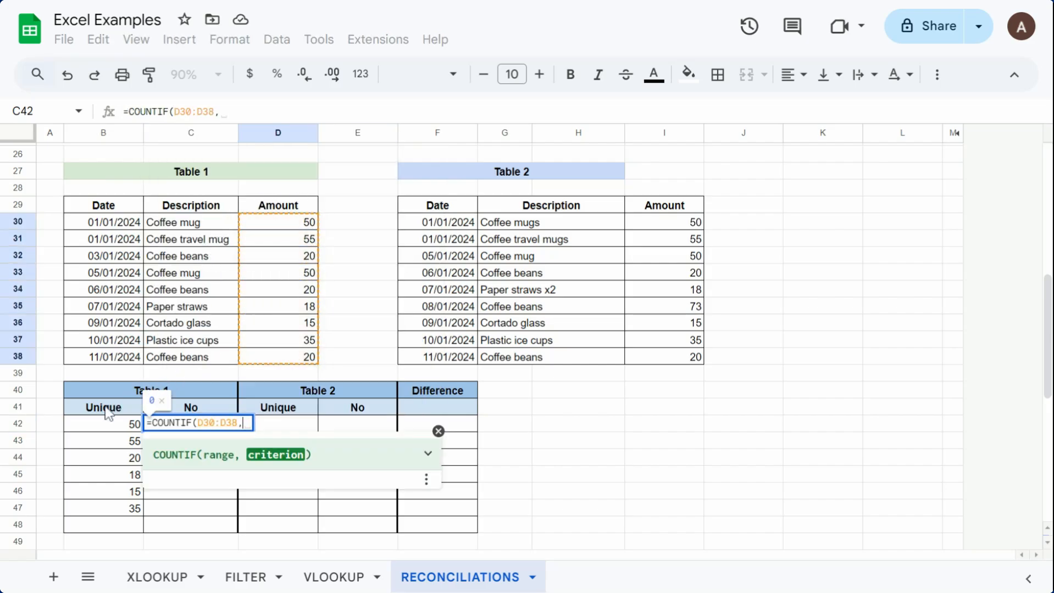
pyautogui.click(134, 428)
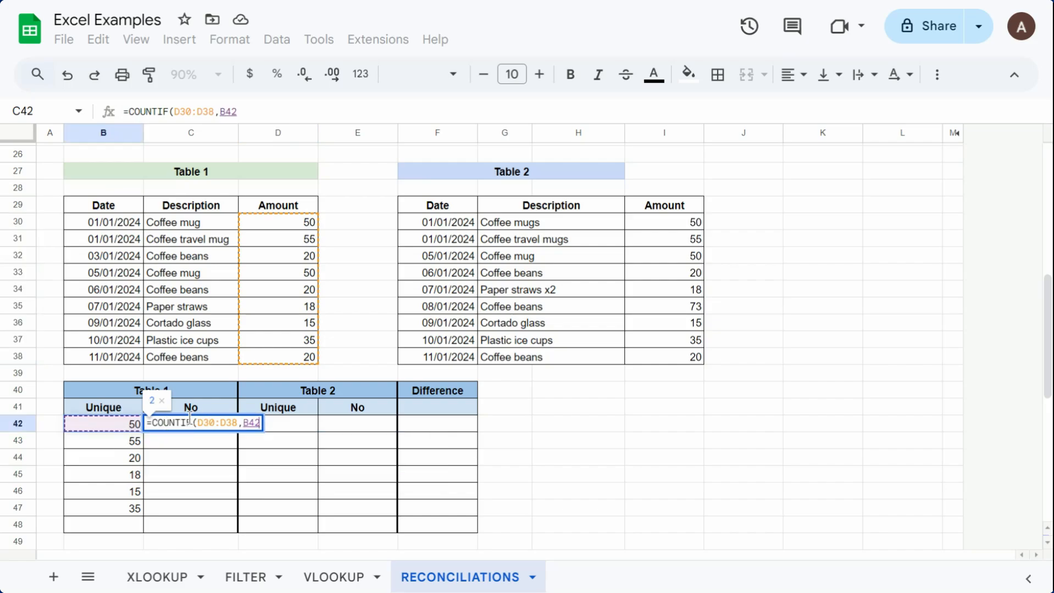
pyautogui.write(')')
# Step: Make the COUNTIF range in C42 absolute as $D$30:$D$38 and accept the suggested autofill for the amounts below
pyautogui.click(228, 424)
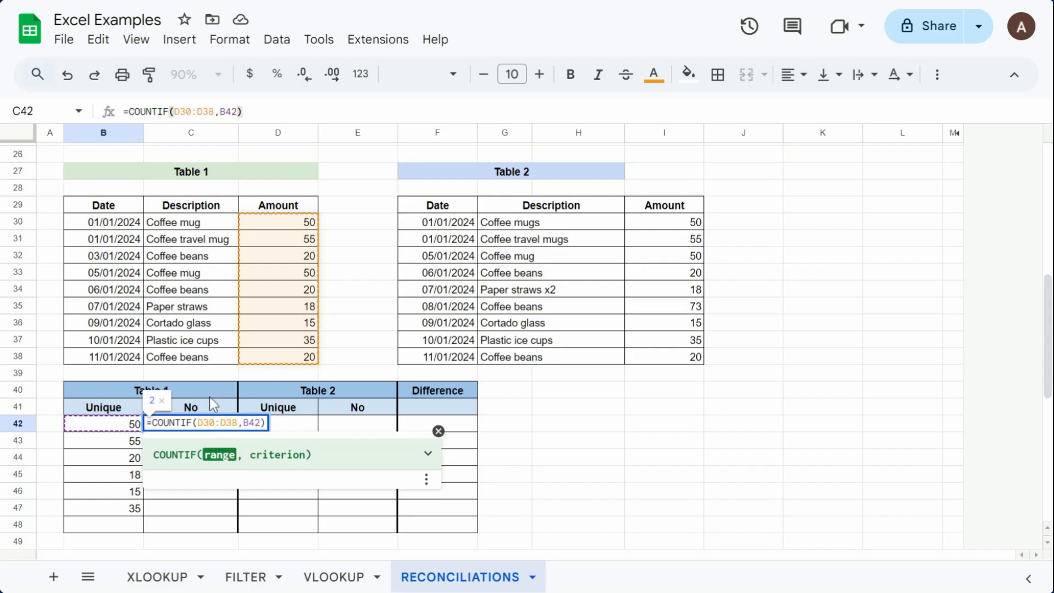
pyautogui.press('F4')
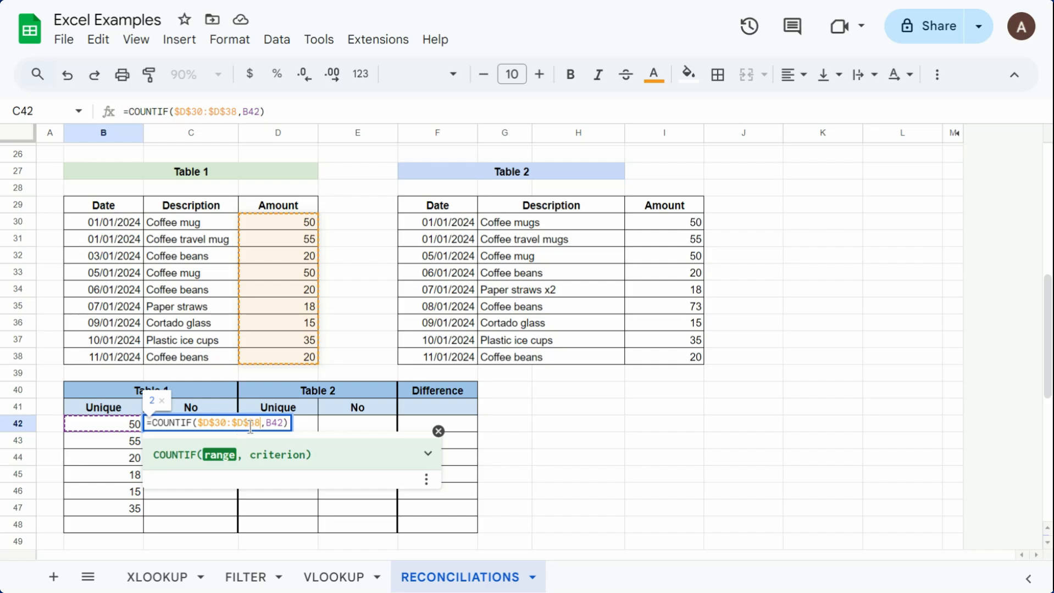
pyautogui.press('Return')
pyautogui.click(261, 551)
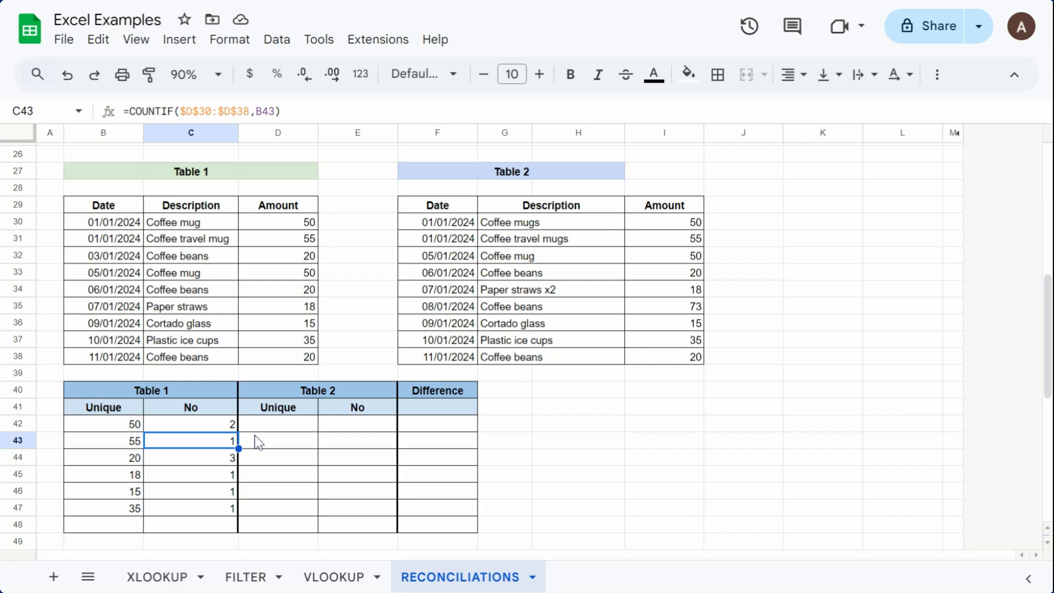
# Step: Enter a UNIQUE formula over I30:I38 in cell D42 to list the unique amounts from Table 2
pyautogui.click(292, 430)
pyautogui.write('=uni')
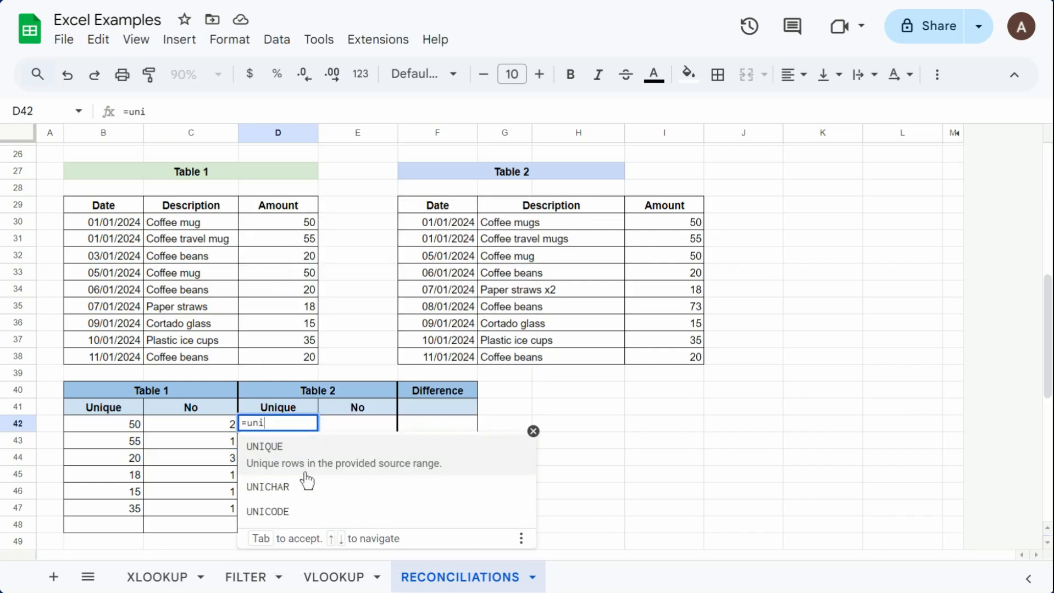
pyautogui.click(305, 455)
pyautogui.moveTo(681, 223); pyautogui.dragTo(682, 362)
pyautogui.press('Return')
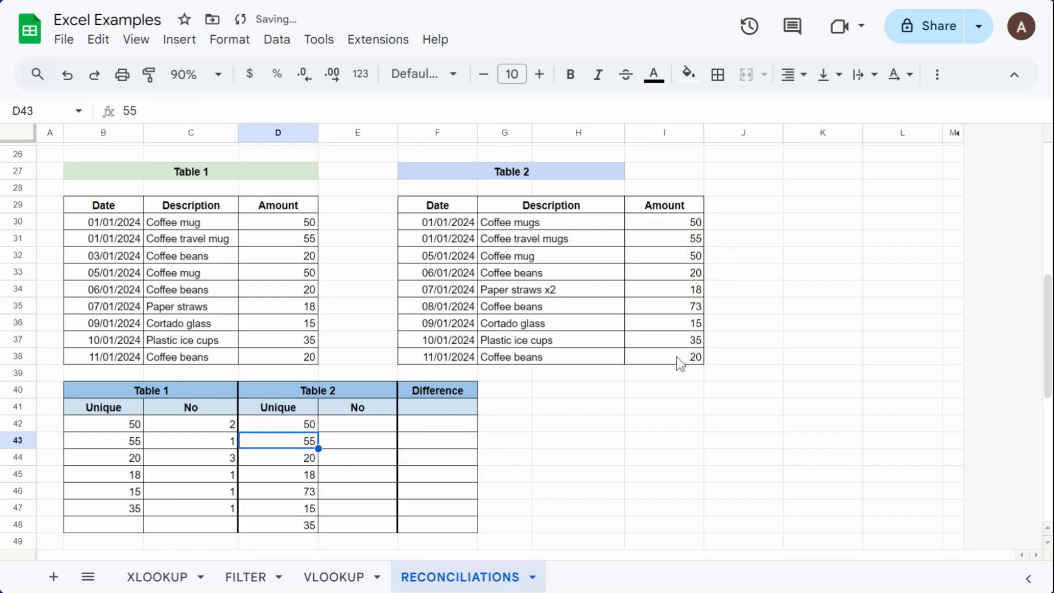
# Step: Write =COUNTIF(I30:I38,D42) in cell E42 to count how often the first unique amount occurs in Table 2
pyautogui.click(365, 426)
pyautogui.write('=')
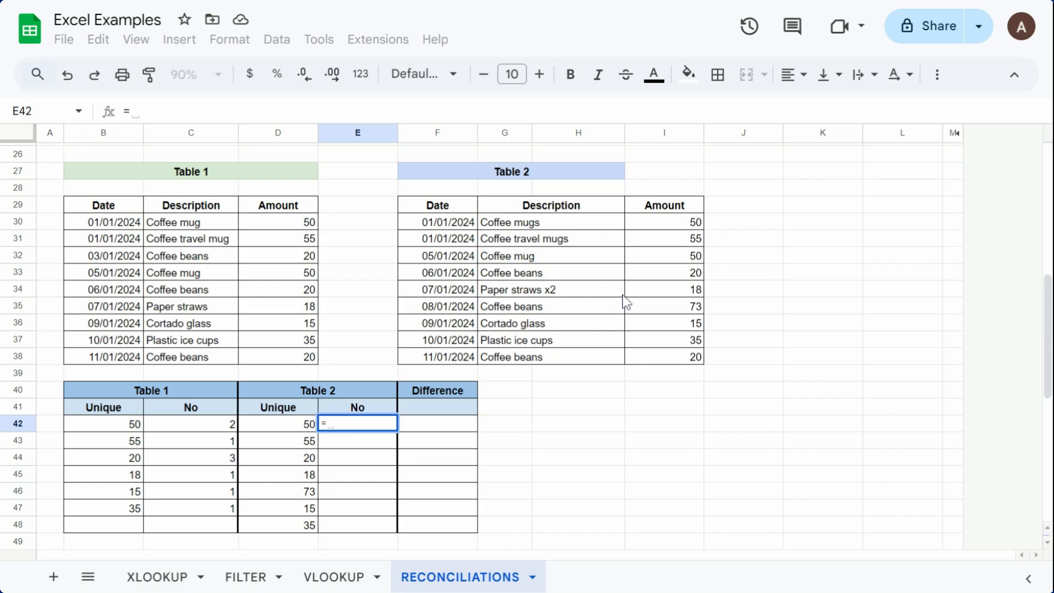
pyautogui.write('counti')
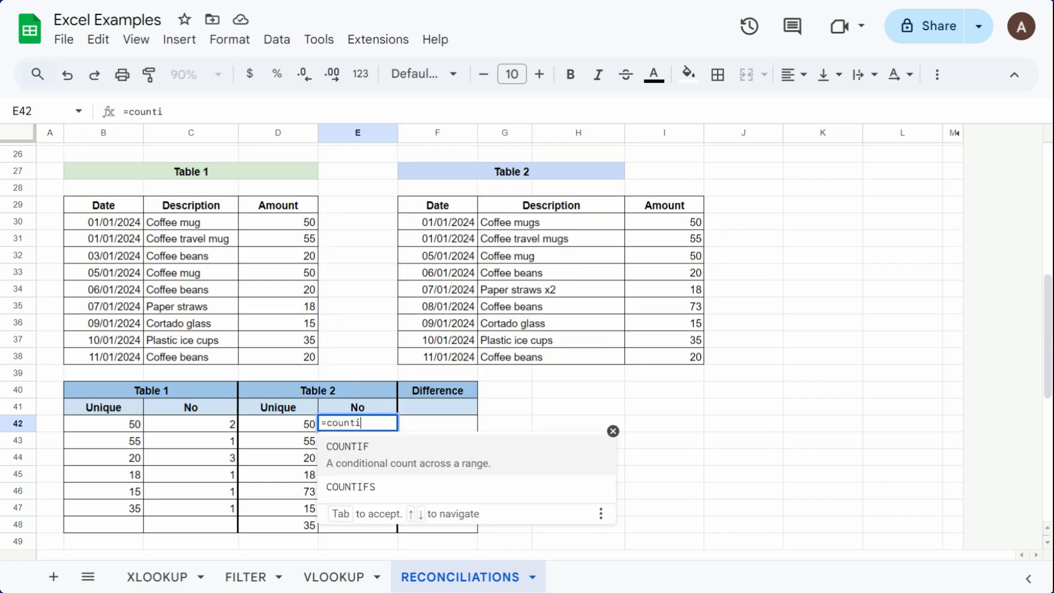
pyautogui.click(506, 473)
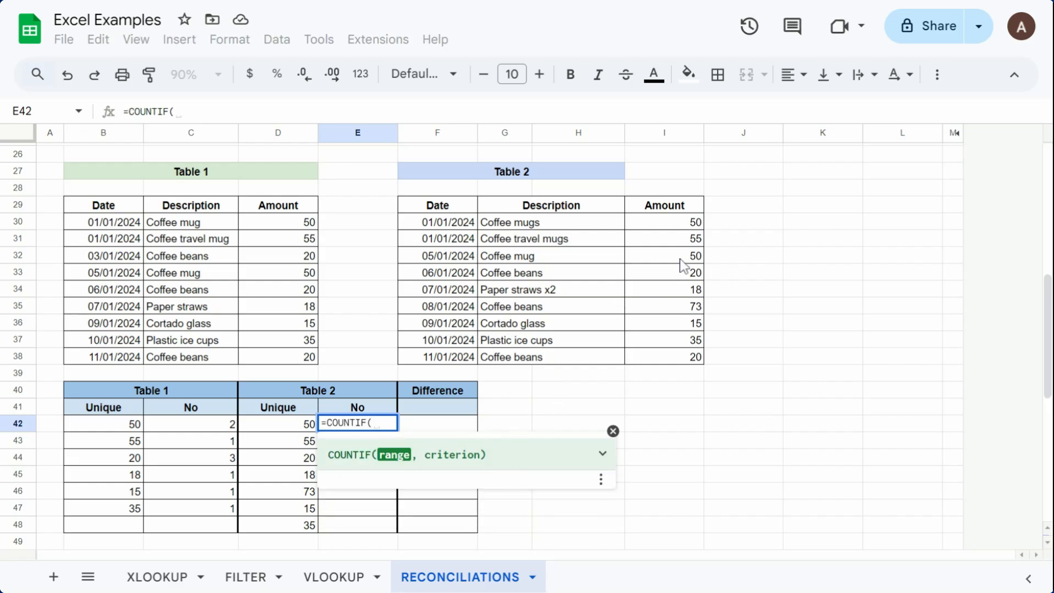
pyautogui.moveTo(688, 225); pyautogui.dragTo(695, 358)
pyautogui.write(',')
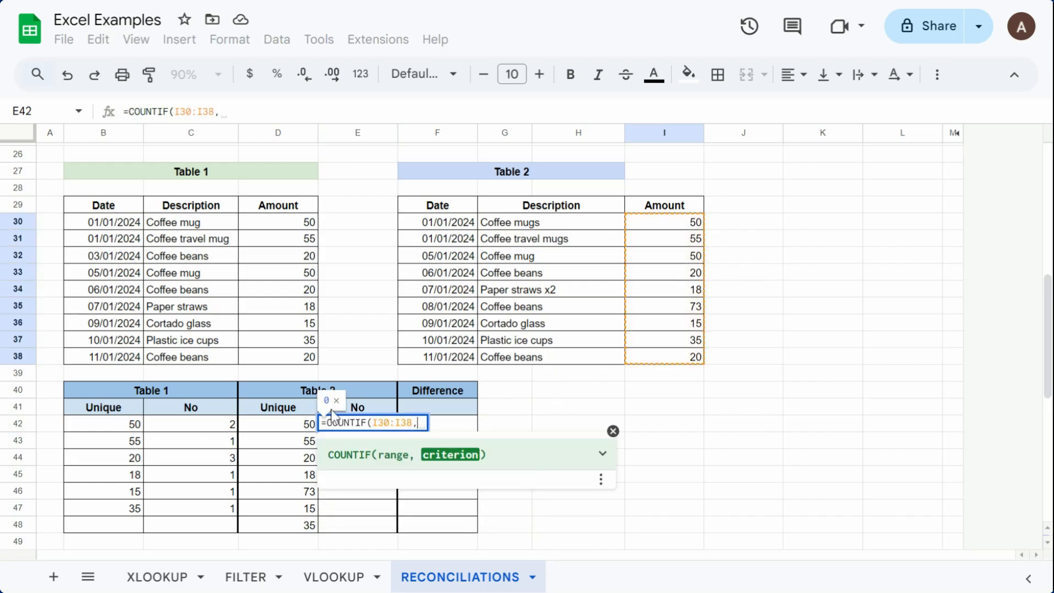
pyautogui.click(282, 423)
pyautogui.write(')')
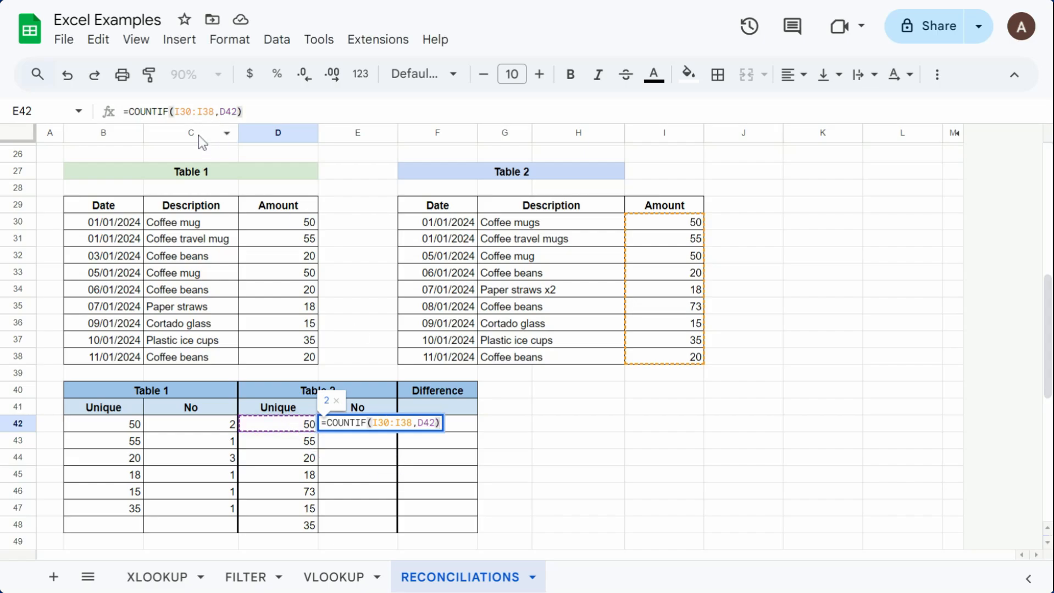
# Step: Make the COUNTIF range in E42 absolute as $I$30:$I$38, accept the suggested autofill and dismiss the notification
pyautogui.click(192, 108)
pyautogui.press('F4')
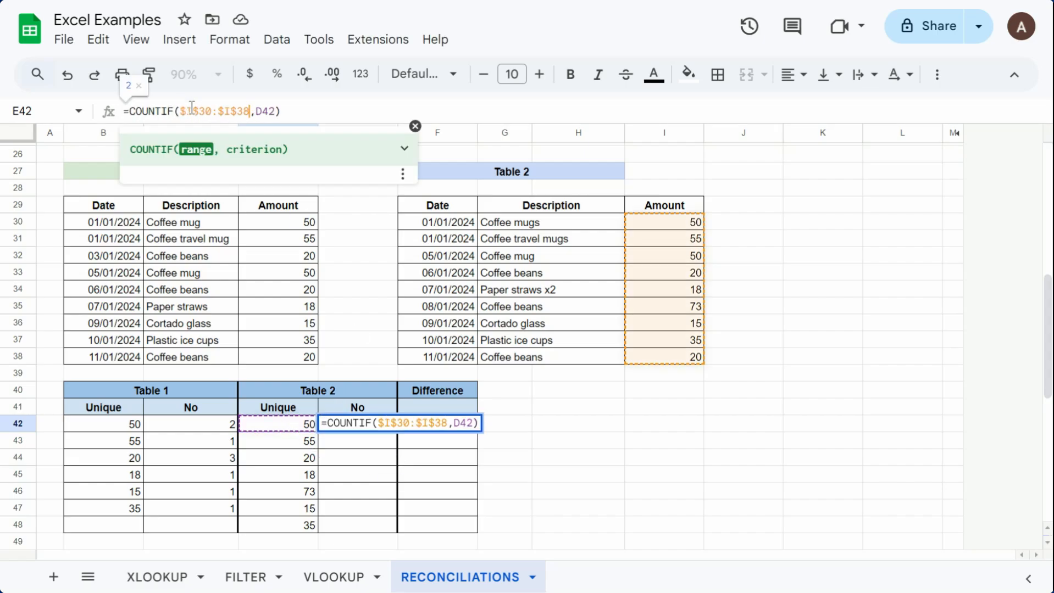
pyautogui.press('Return')
pyautogui.click(422, 553)
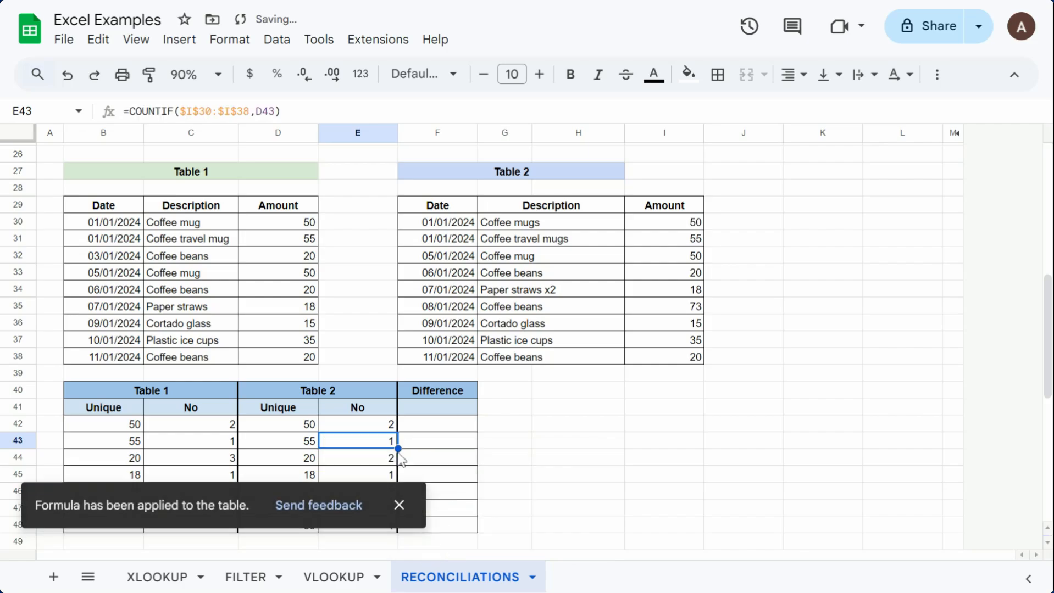
pyautogui.scroll(-3, 435, 440)
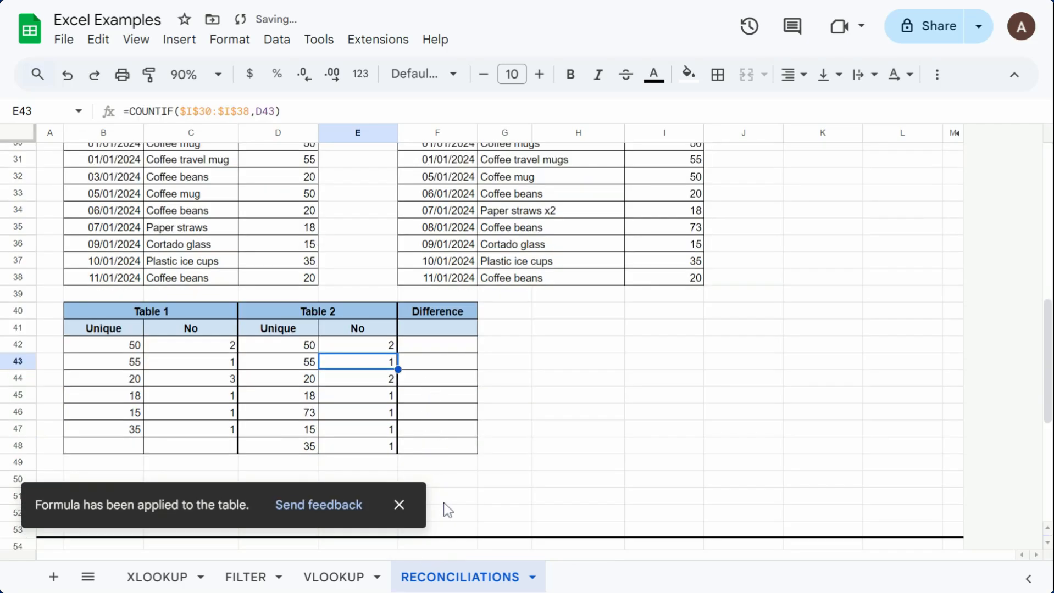
pyautogui.click(399, 505)
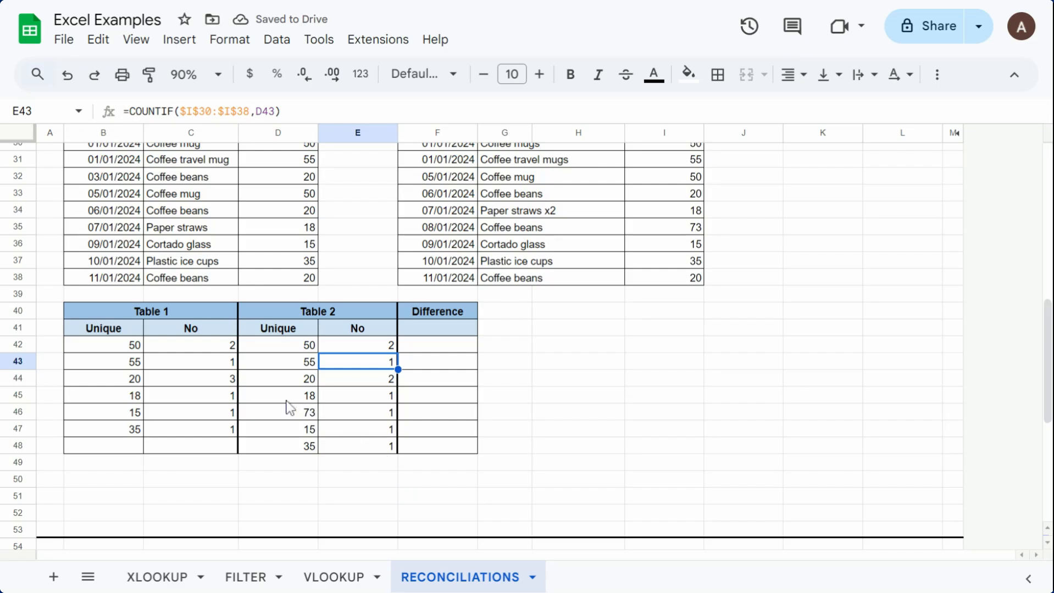
# Step: Compare how the two lists of unique amounts line up in rows 42 to 45 and in rows 46 to 48
pyautogui.scroll(-3, 202, 384)
pyautogui.scroll(3, 187, 391)
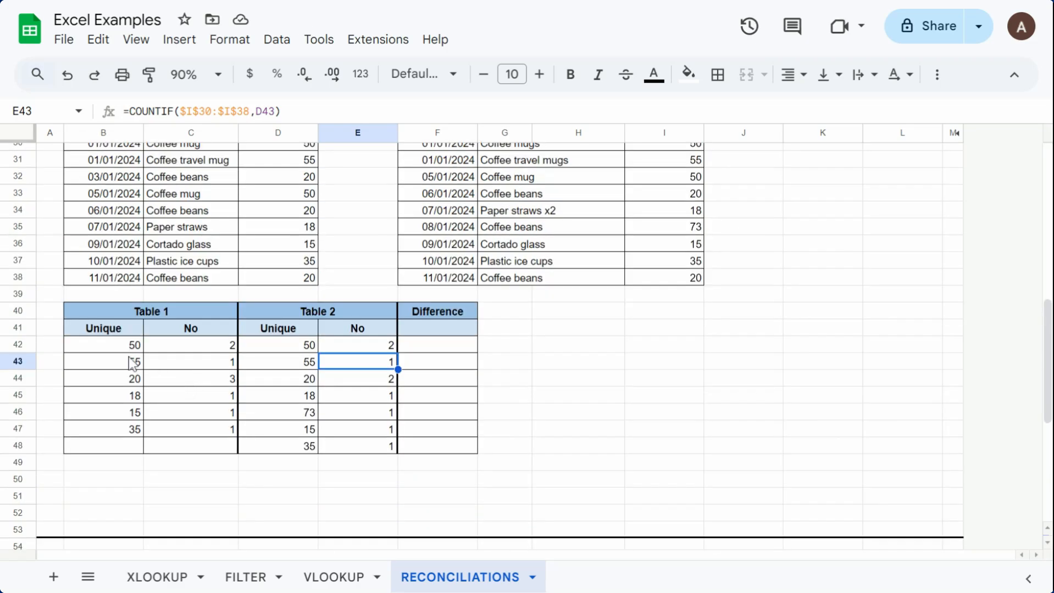
pyautogui.moveTo(132, 347); pyautogui.dragTo(405, 394)
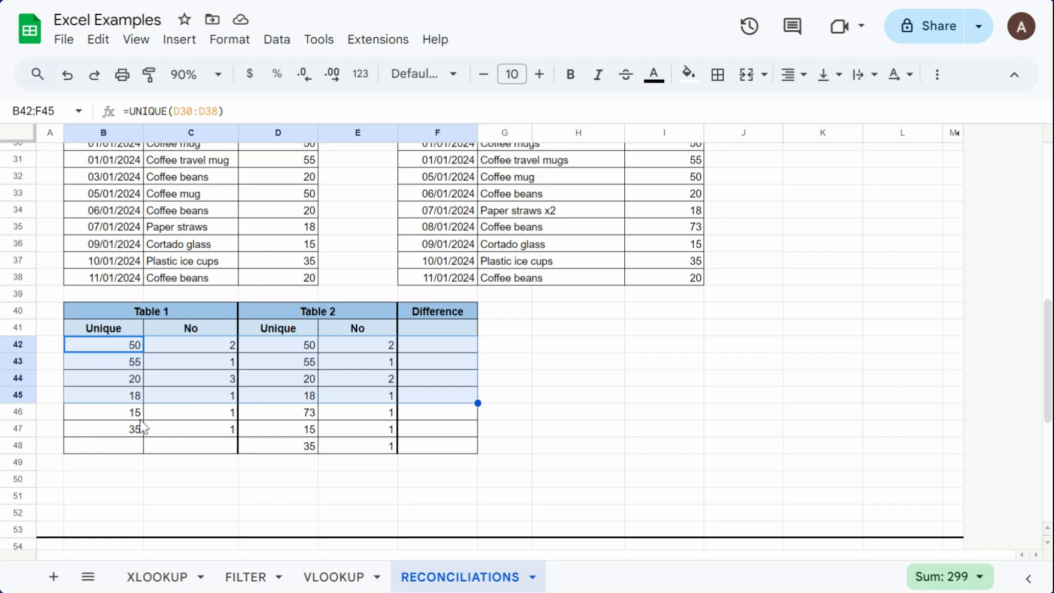
pyautogui.moveTo(125, 412); pyautogui.dragTo(437, 449)
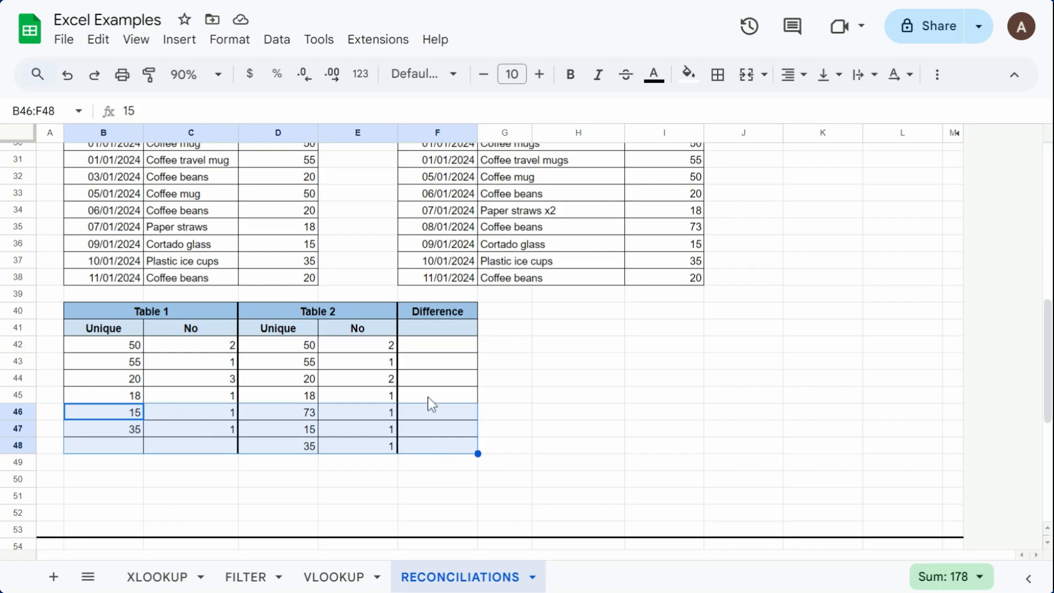
# Step: Enter =C42-E42 in the first Difference cell, F42, and accept the suggested autofill for the rows below
pyautogui.click(449, 350)
pyautogui.write('=')
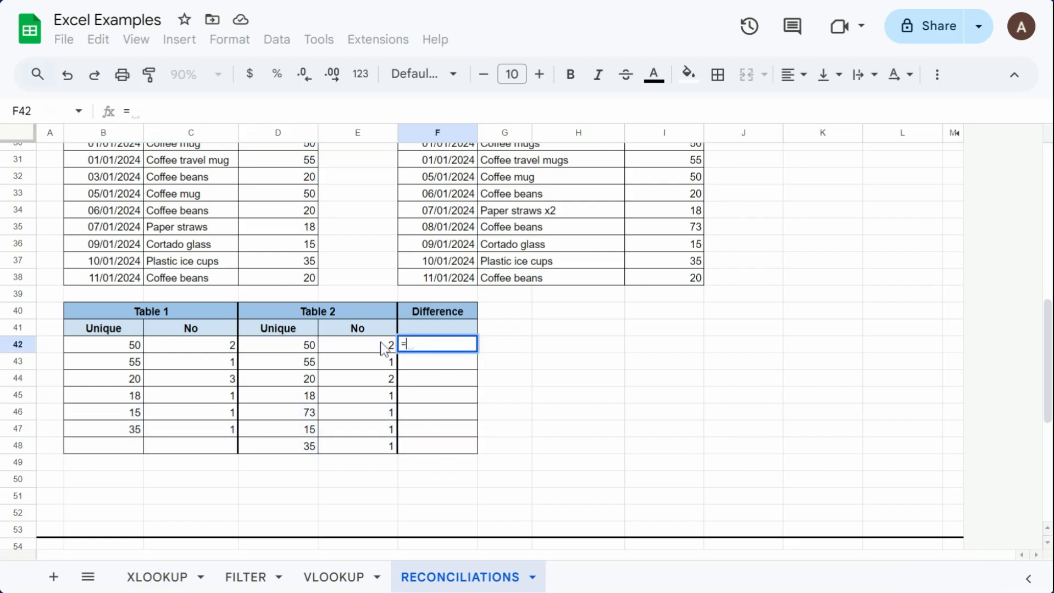
pyautogui.click(204, 344)
pyautogui.write('-')
pyautogui.click(353, 344)
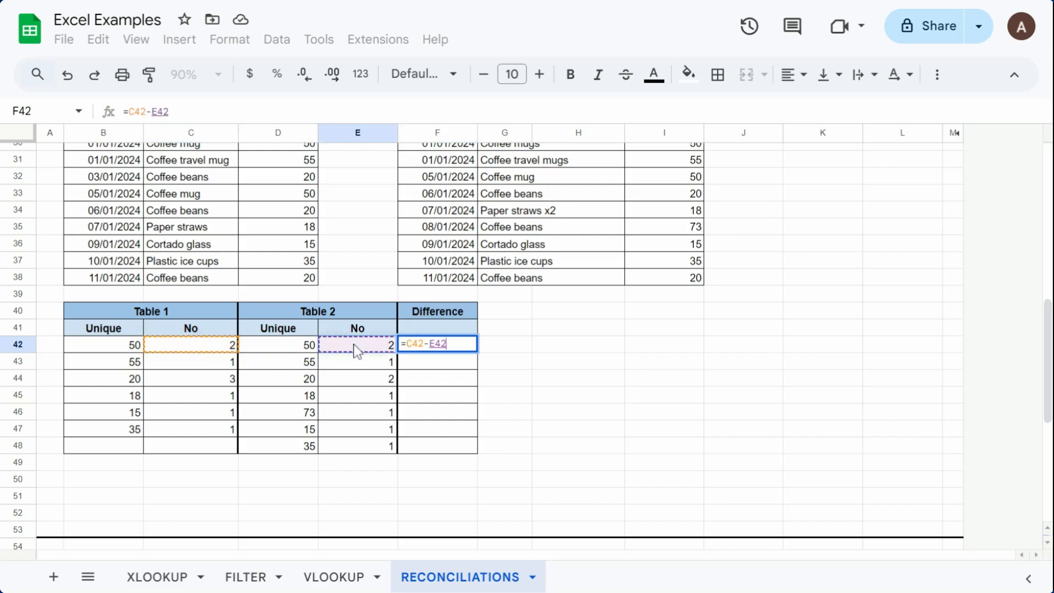
pyautogui.press('Return')
pyautogui.click(498, 474)
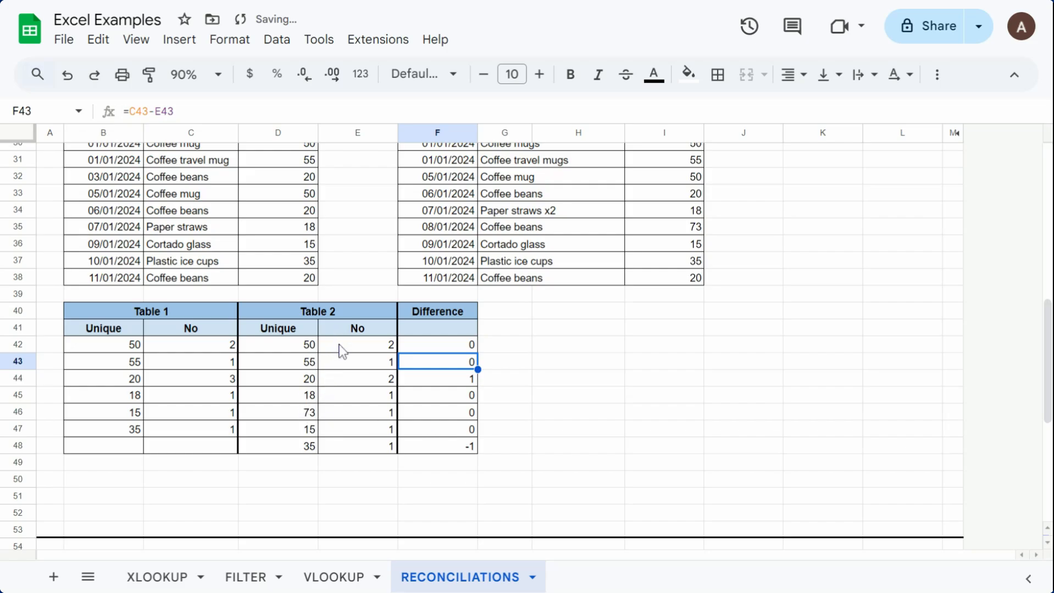
# Step: Try to move Table 1's amount 35 and its count from B47:C47 down to B48:C48
pyautogui.click(459, 382)
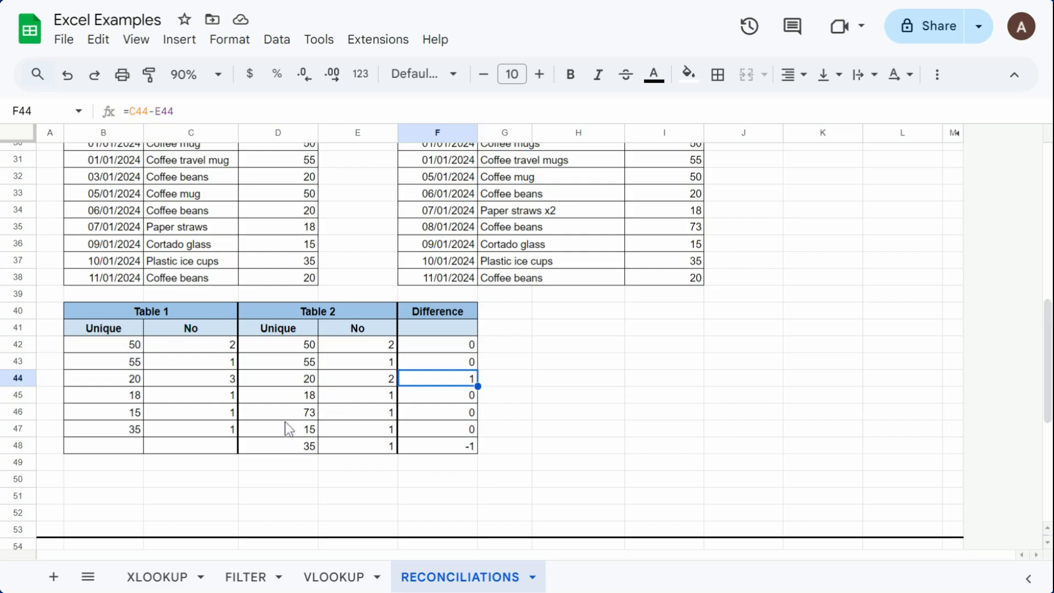
pyautogui.moveTo(216, 433); pyautogui.dragTo(135, 431)
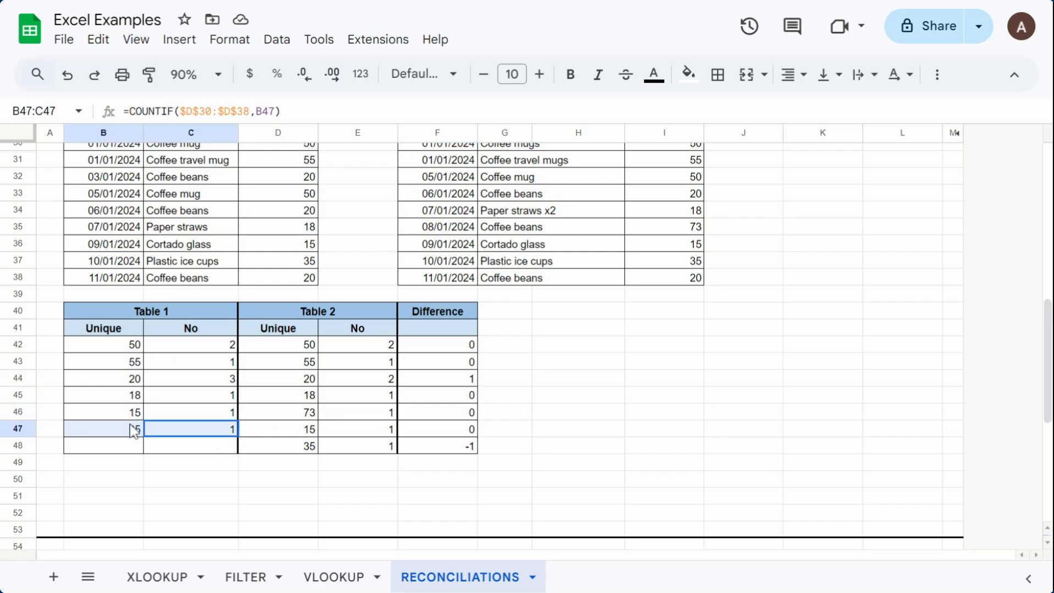
pyautogui.moveTo(238, 437); pyautogui.dragTo(217, 460)
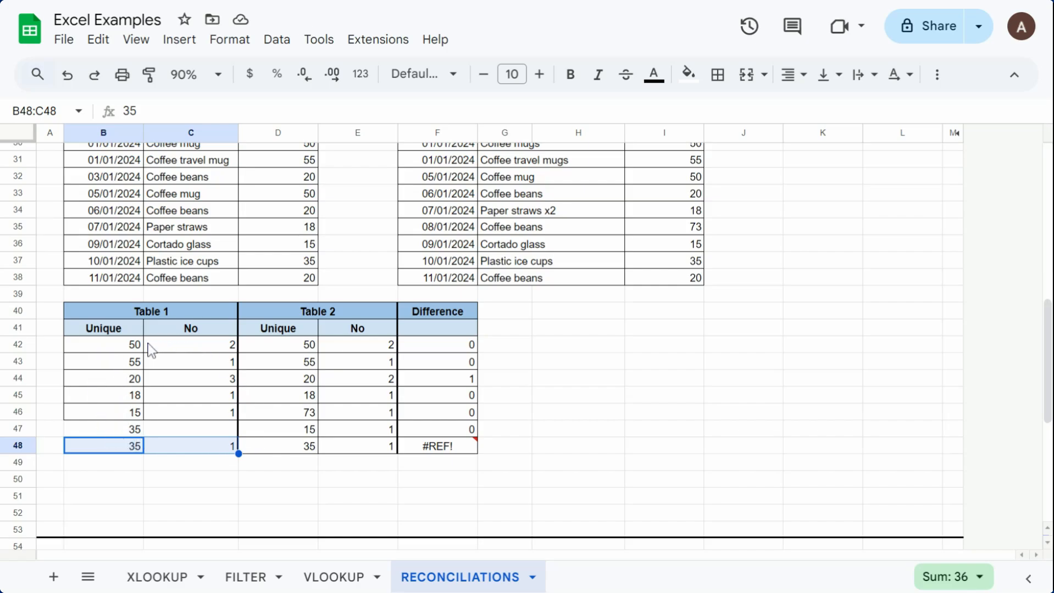
pyautogui.press('Delete')
# Step: Replace the formulas in B42:E48 with their values by copying the range and pasting values only over it
pyautogui.moveTo(104, 341); pyautogui.dragTo(365, 447)
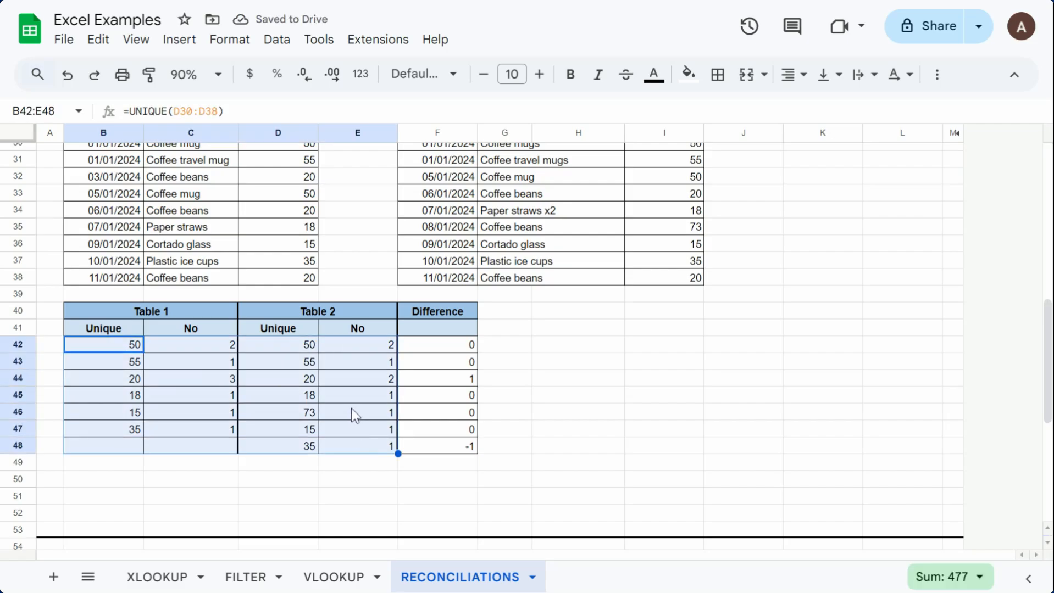
pyautogui.hotkey('ctrl', 'c')
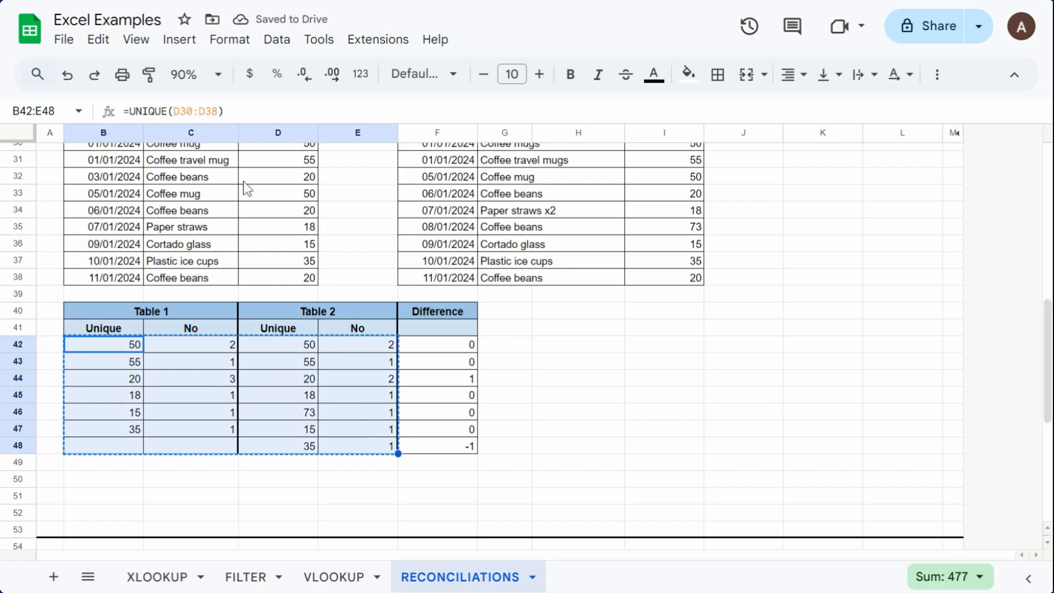
pyautogui.rightClick(123, 352)
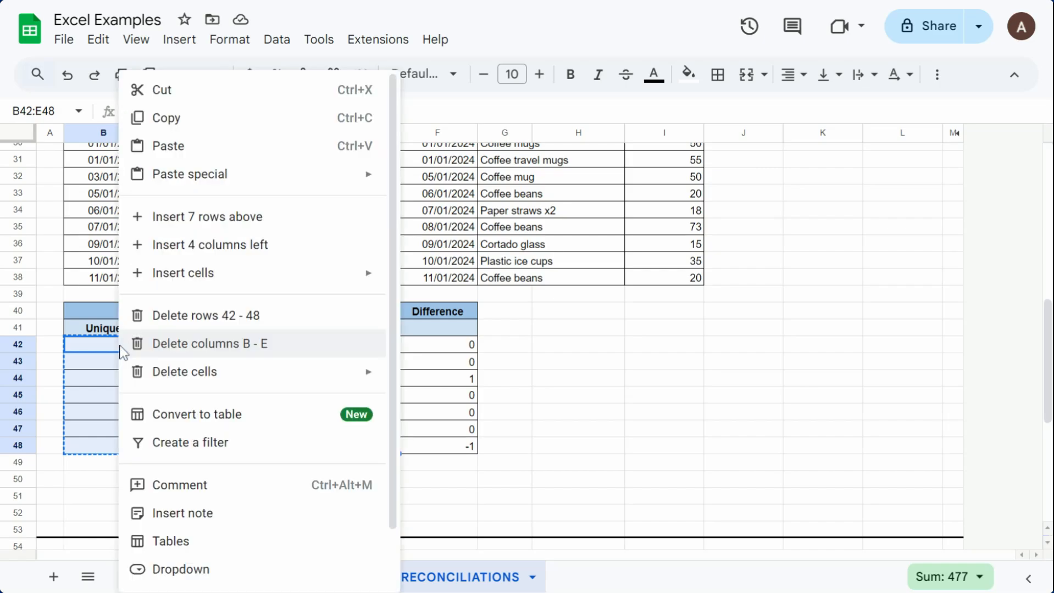
pyautogui.moveTo(322, 182)
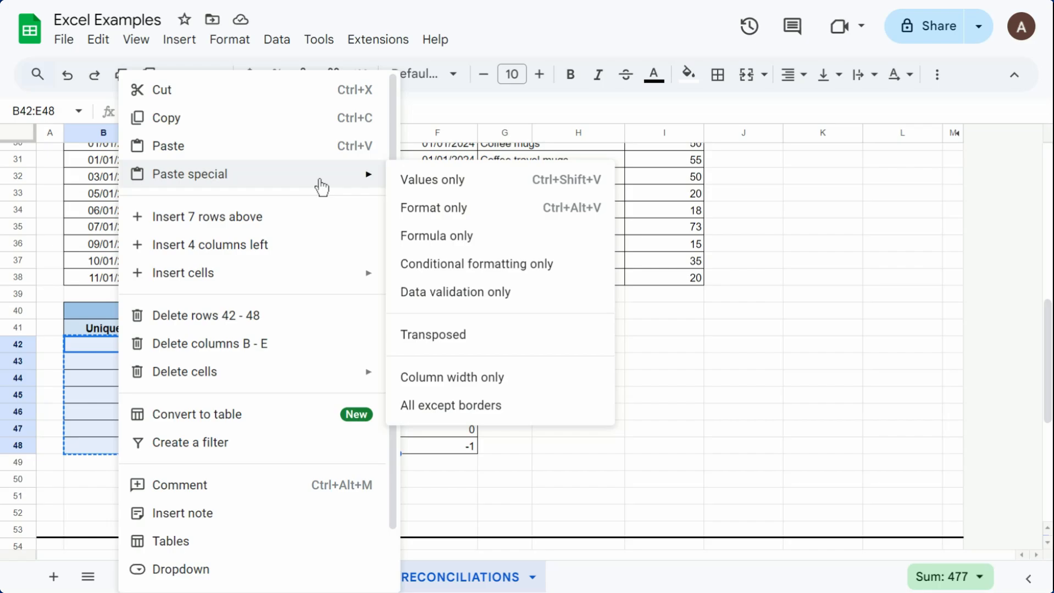
pyautogui.click(411, 181)
pyautogui.click(208, 365)
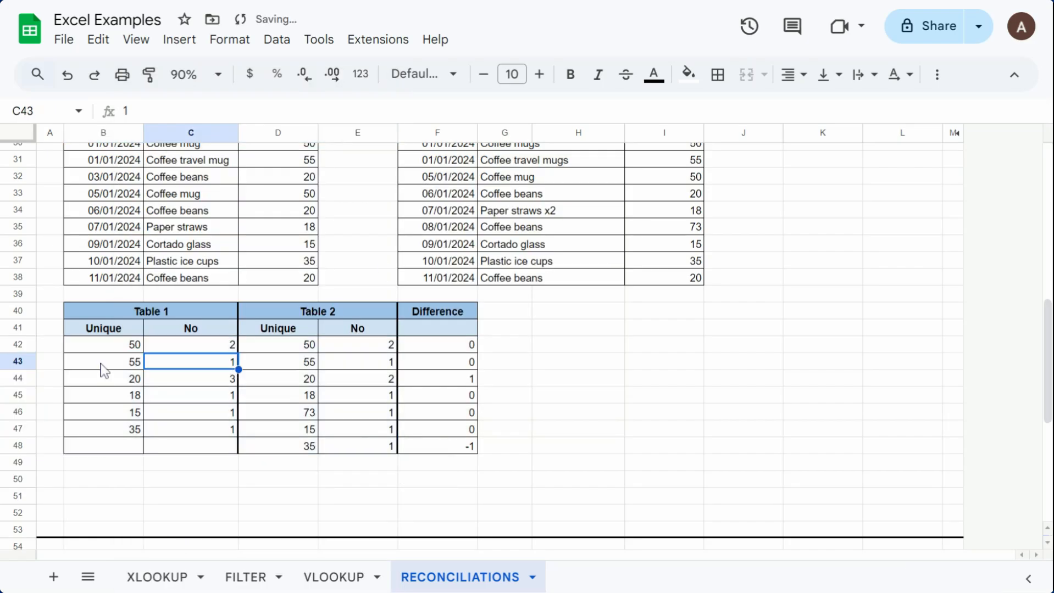
pyautogui.click(118, 349)
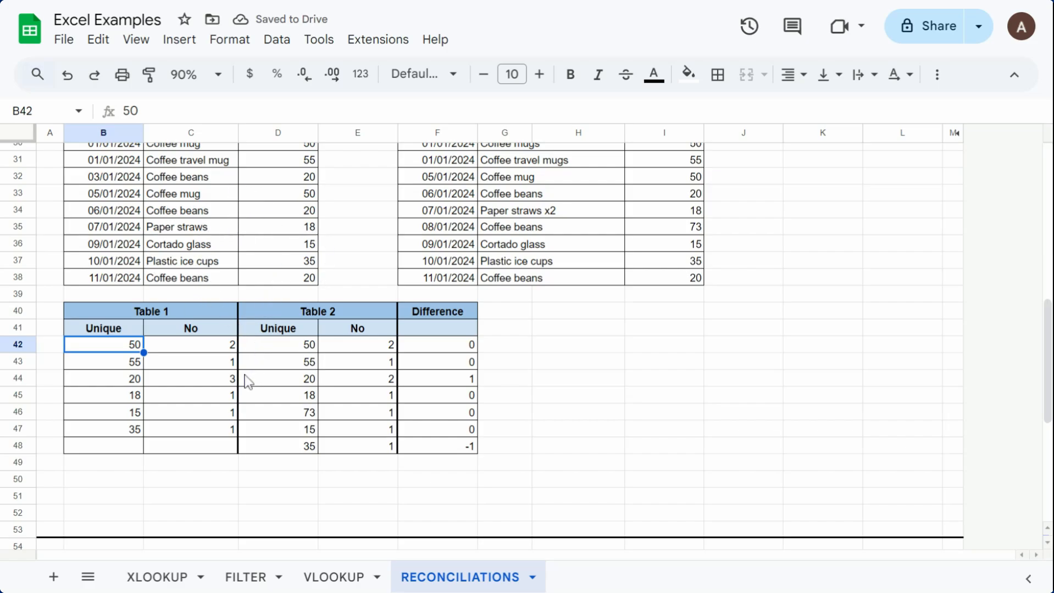
# Step: Move Table 1's 15 and 35 with their counts down to rows 47 and 48, and enter 73 with count 0 in row 46
pyautogui.moveTo(134, 433); pyautogui.dragTo(182, 447)
pyautogui.moveTo(123, 414); pyautogui.dragTo(181, 433)
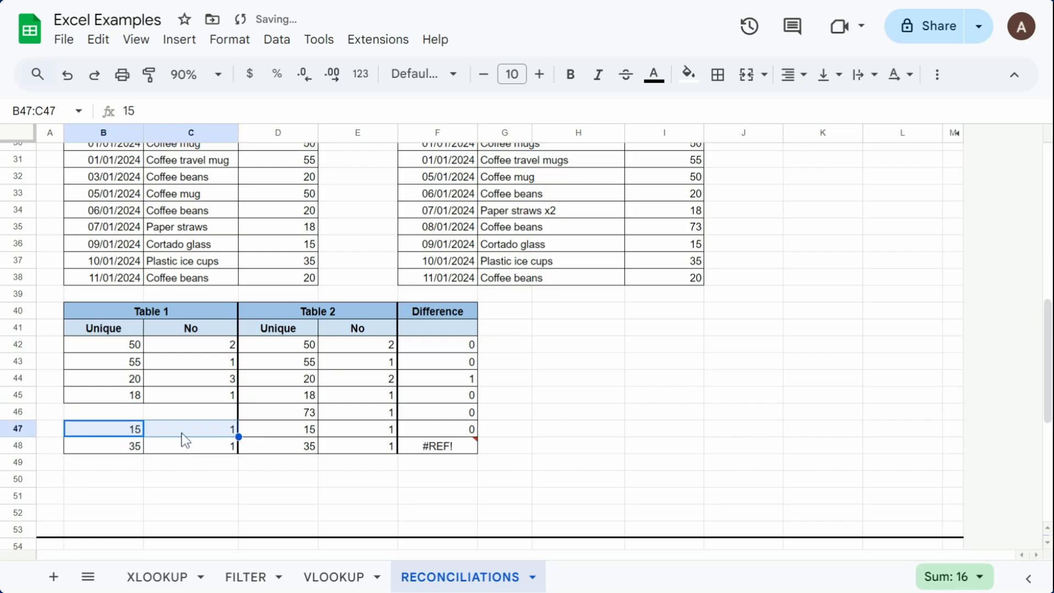
pyautogui.click(135, 414)
pyautogui.write('73')
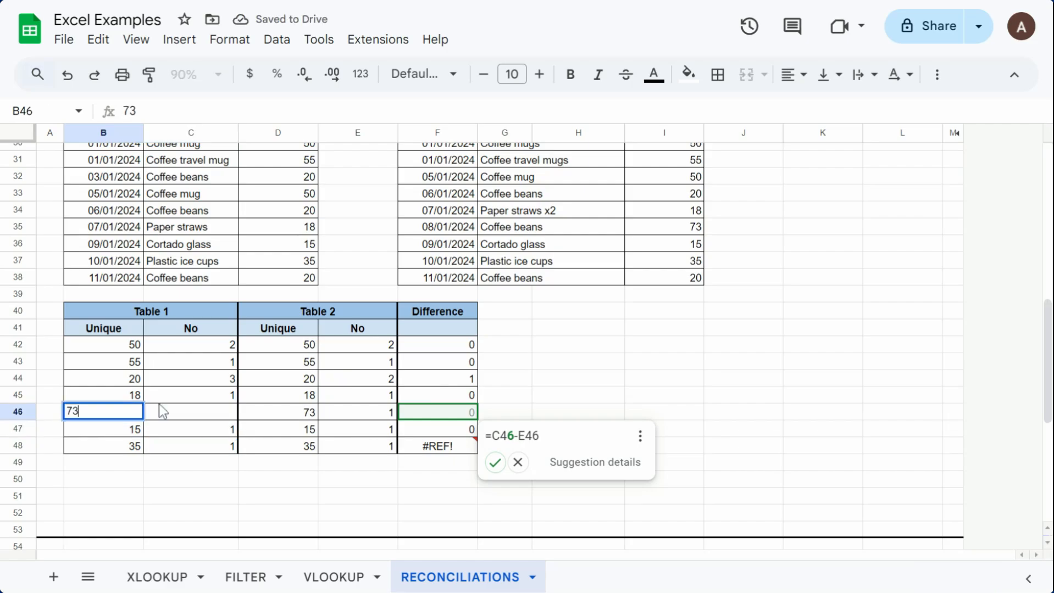
pyautogui.press('Return')
pyautogui.click(202, 417)
pyautogui.write('0')
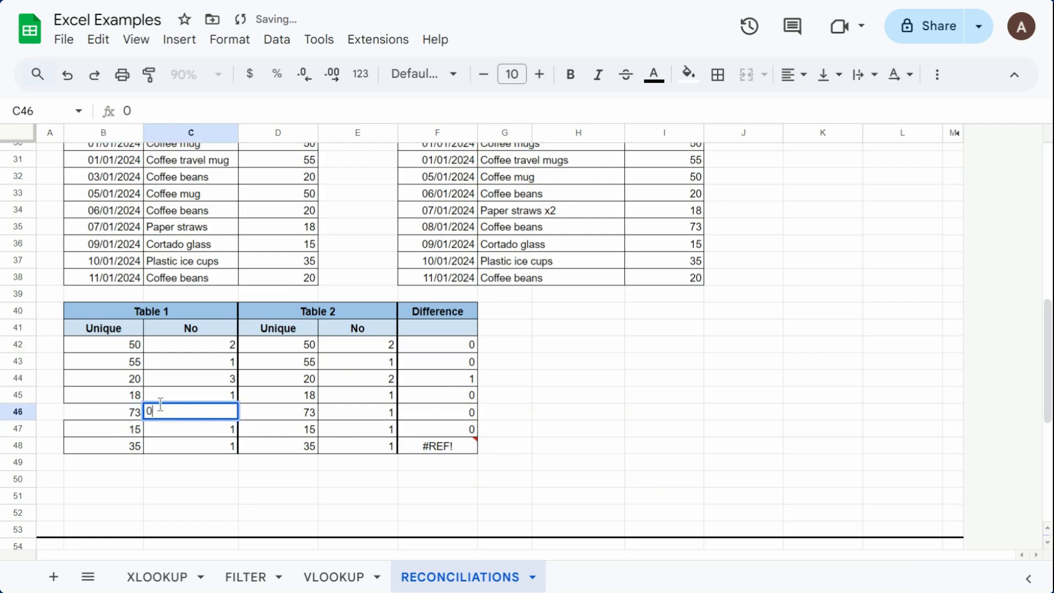
# Step: Apply all borders to cells B45:B46 in Table 1's Unique column
pyautogui.moveTo(126, 396); pyautogui.dragTo(201, 420)
pyautogui.click(120, 403)
pyautogui.moveTo(122, 410); pyautogui.dragTo(137, 416)
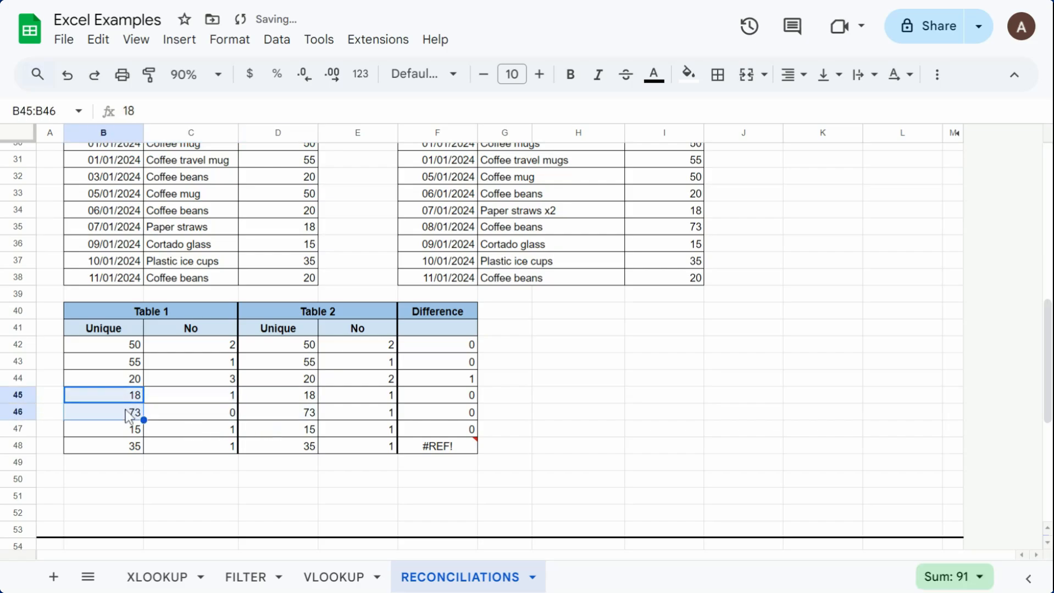
pyautogui.click(724, 91)
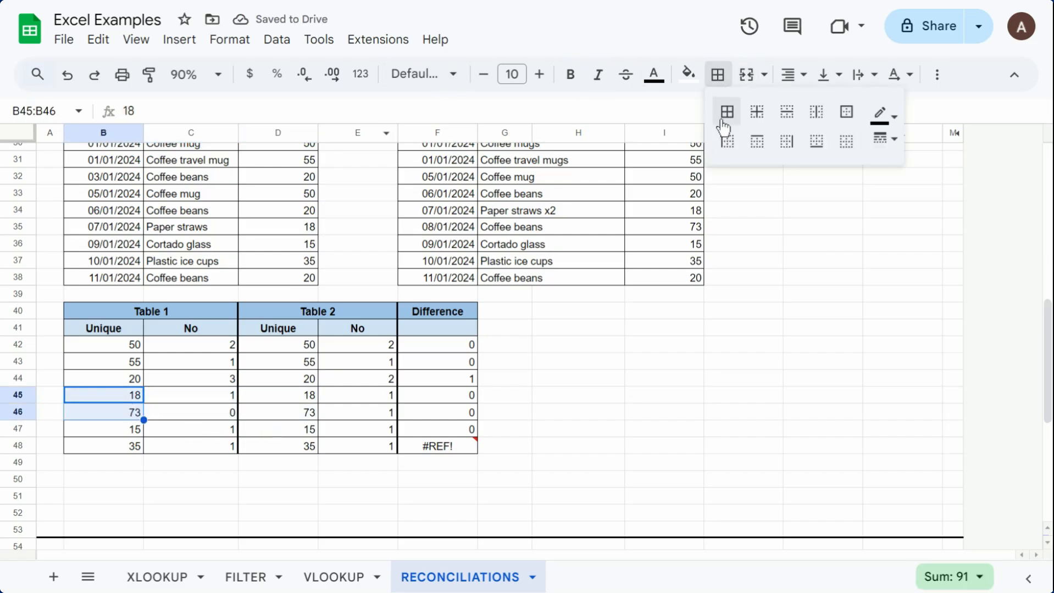
pyautogui.click(727, 110)
# Step: Refill the Difference formula from F42 down through F48
pyautogui.click(456, 378)
pyautogui.click(470, 348)
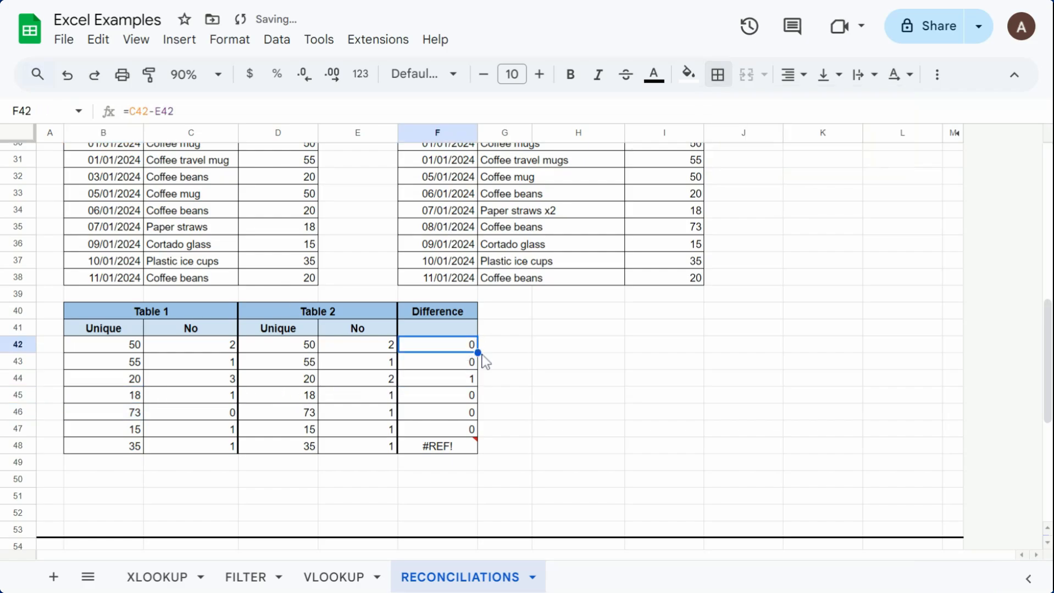
pyautogui.moveTo(478, 352); pyautogui.dragTo(540, 385)
pyautogui.click(542, 391)
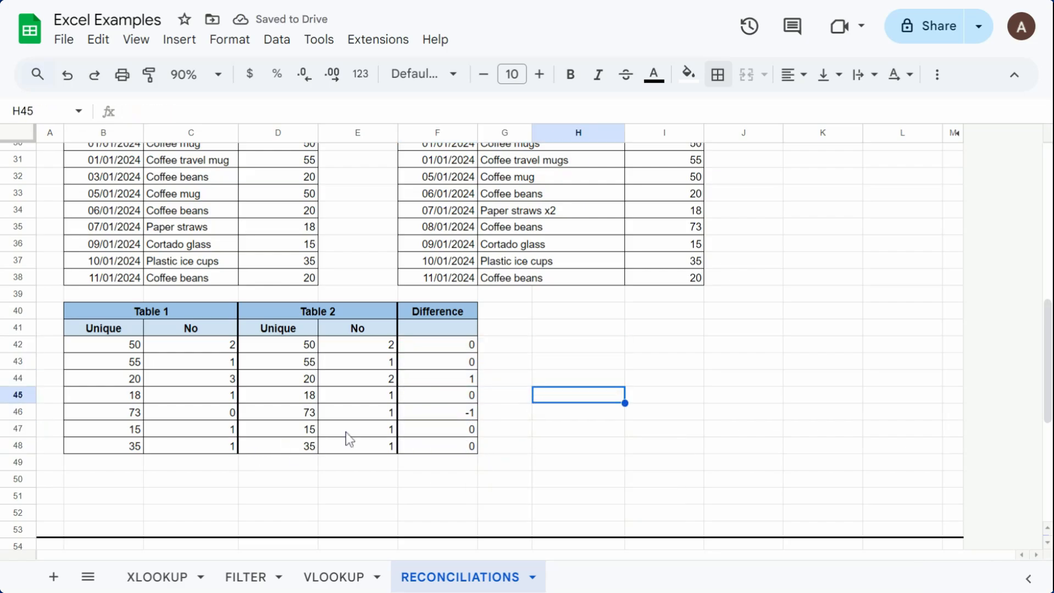
# Step: Add a conditional formatting rule to F42:F48 for cells whose text does not contain 0
pyautogui.moveTo(433, 418); pyautogui.dragTo(461, 459)
pyautogui.click(689, 74)
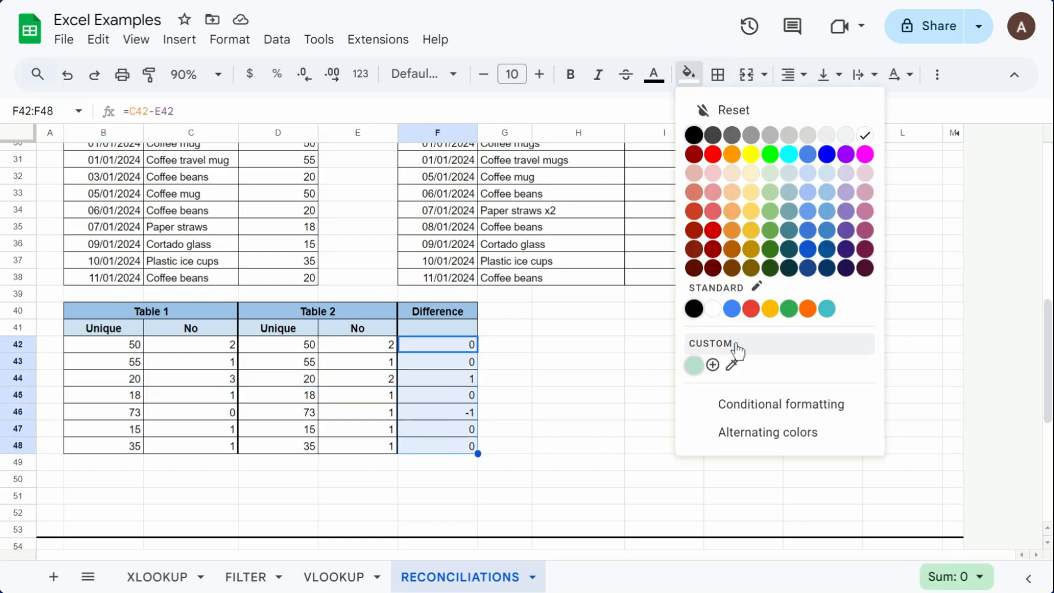
pyautogui.click(743, 416)
pyautogui.click(873, 323)
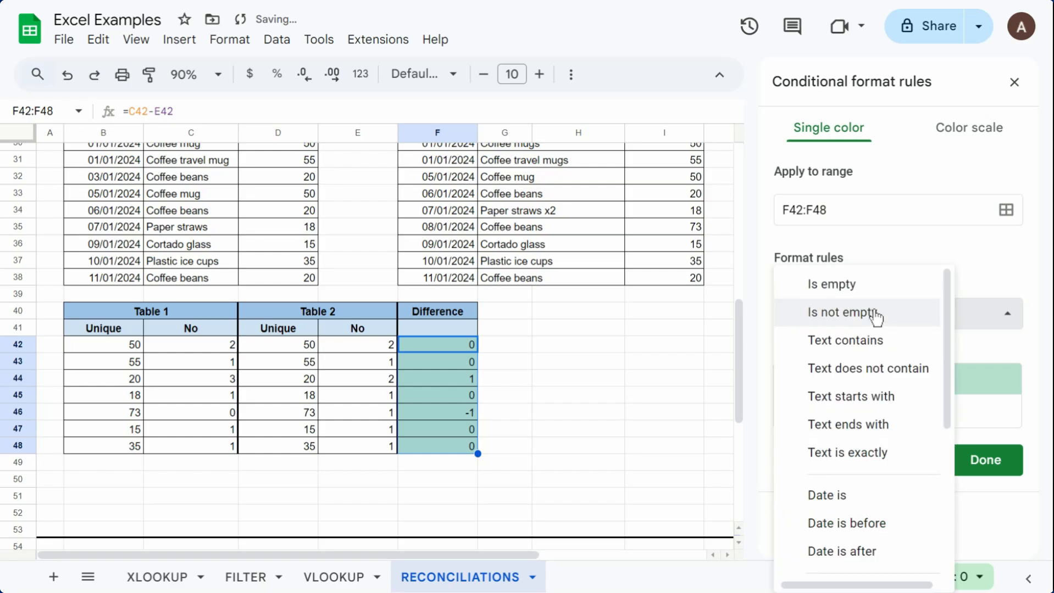
pyautogui.click(875, 313)
pyautogui.click(882, 320)
pyautogui.click(895, 375)
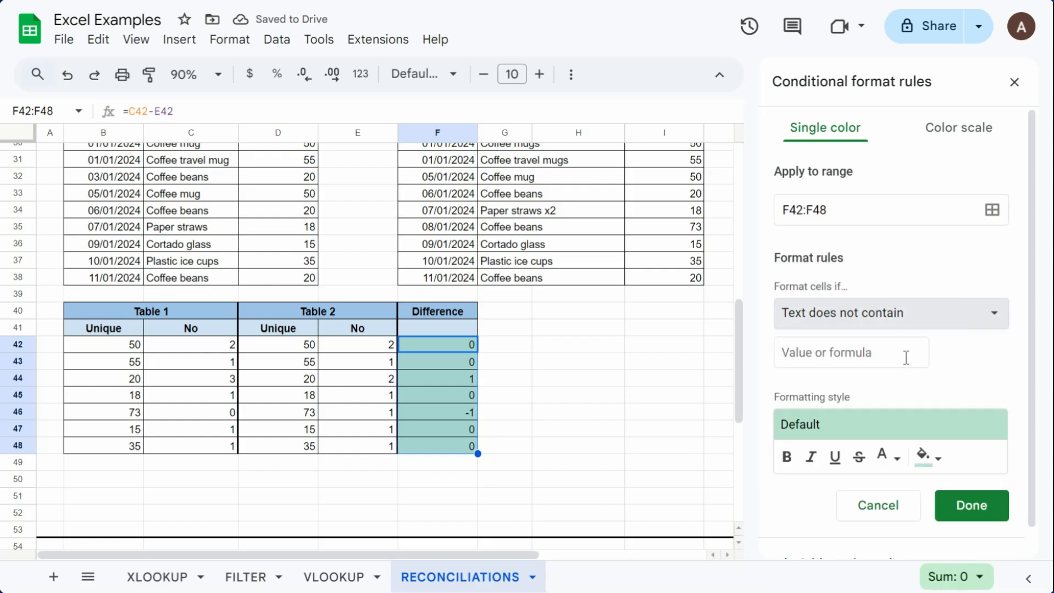
pyautogui.click(893, 346)
pyautogui.write('0')
# Step: Give the rule a light red fill with dark red text, save it, and close the conditional format rules
pyautogui.click(928, 457)
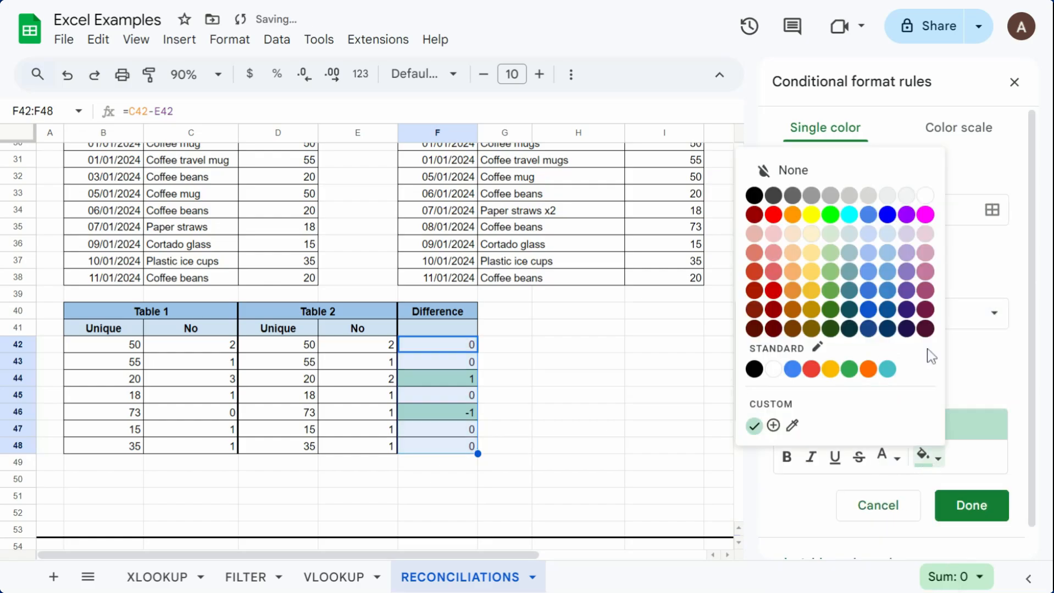
pyautogui.click(774, 236)
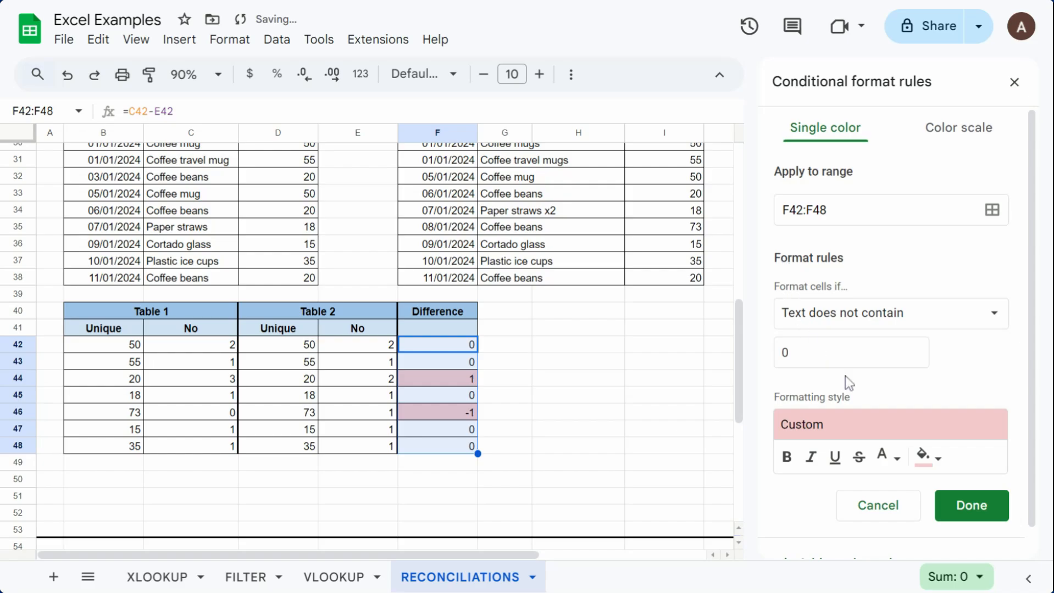
pyautogui.click(886, 456)
pyautogui.click(731, 311)
pyautogui.click(970, 506)
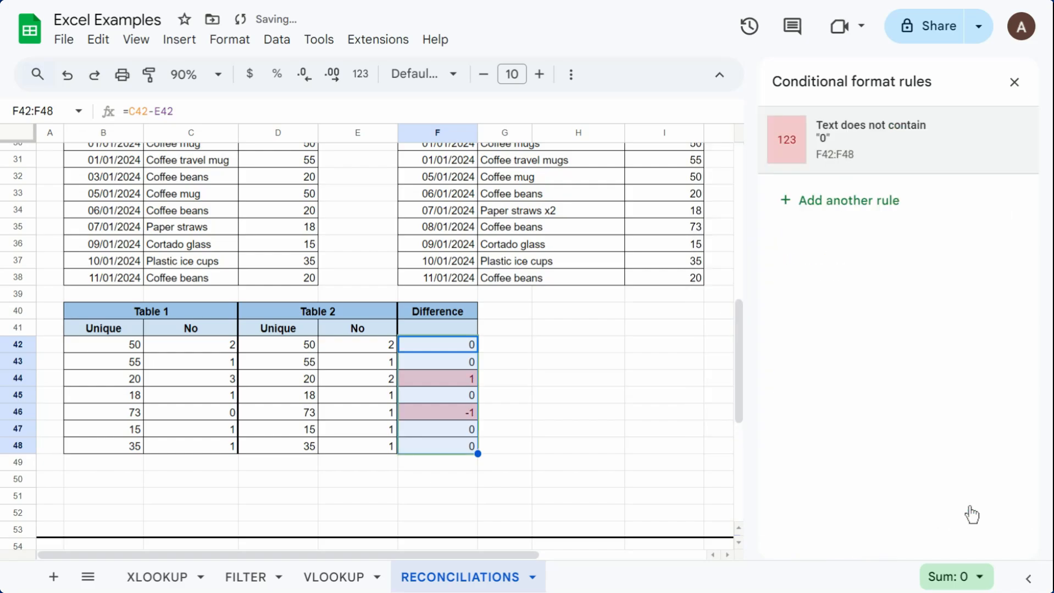
pyautogui.moveTo(503, 396); pyautogui.dragTo(503, 411)
pyautogui.moveTo(142, 379); pyautogui.dragTo(469, 414)
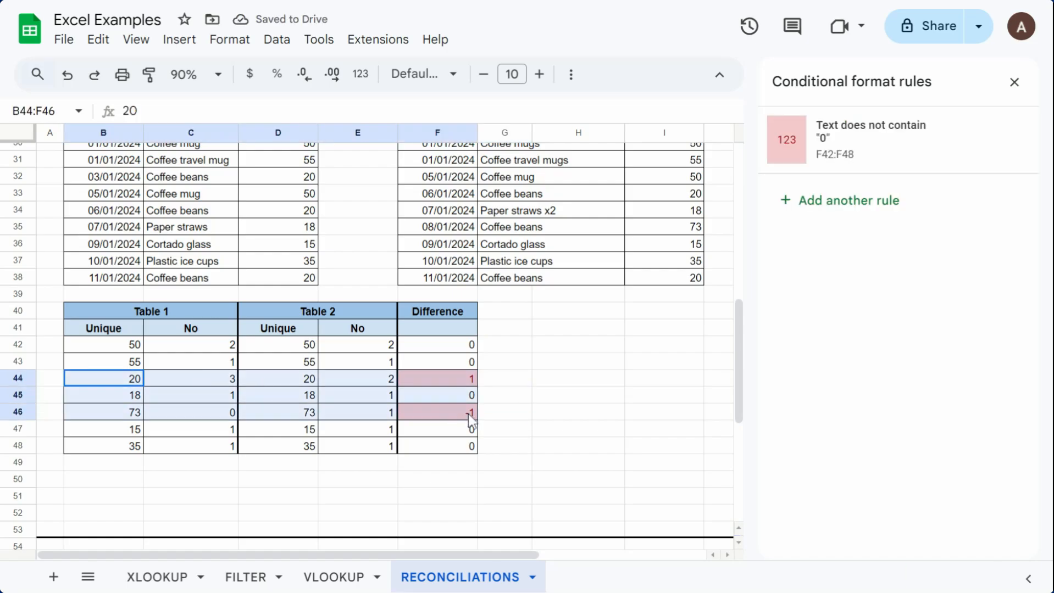
pyautogui.click(1013, 82)
pyautogui.click(578, 410)
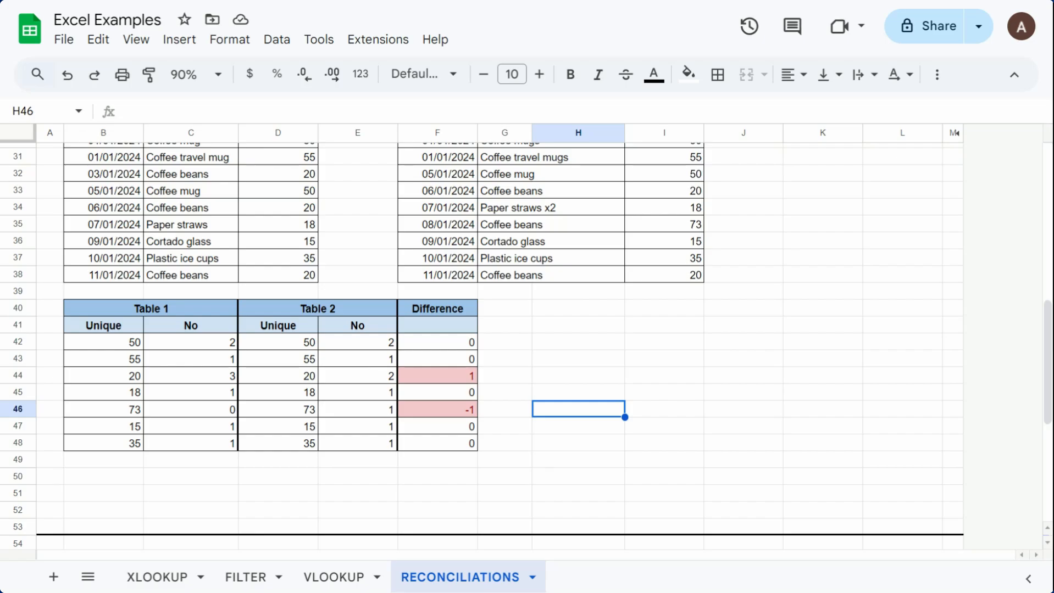
# Step: Enter =D60 as the first running total of Option 3's Table 1, in E60
pyautogui.scroll(-3, 630, 420)
pyautogui.scroll(-5, 630, 421)
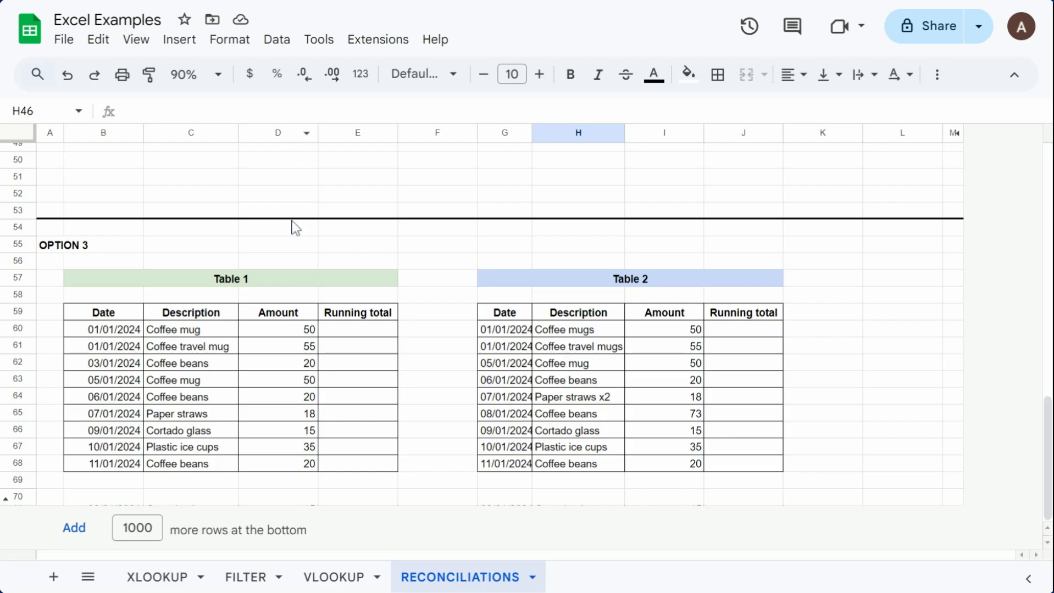
pyautogui.click(338, 337)
pyautogui.write('=')
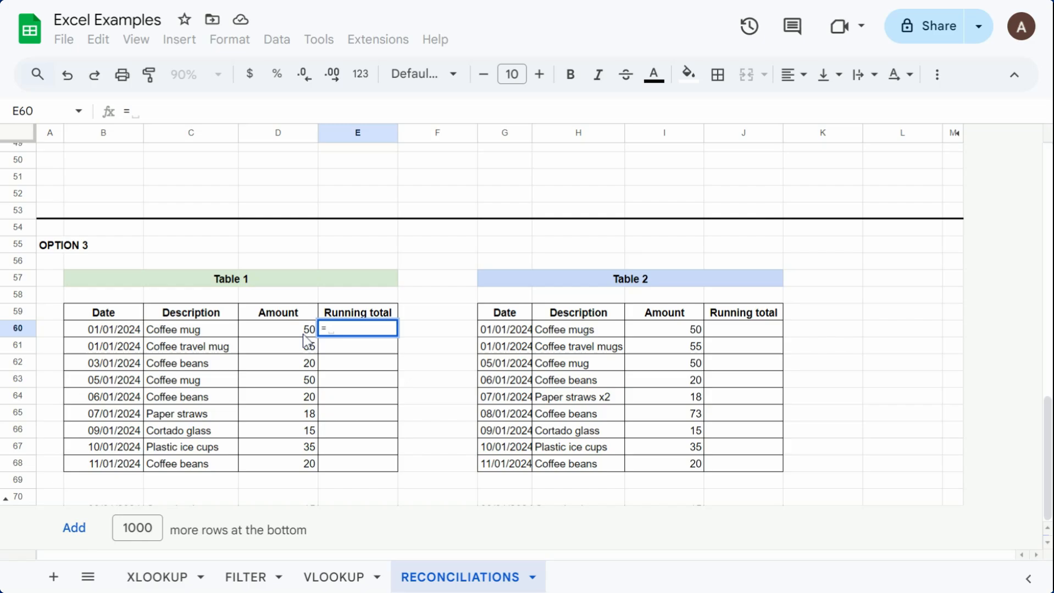
pyautogui.click(309, 333)
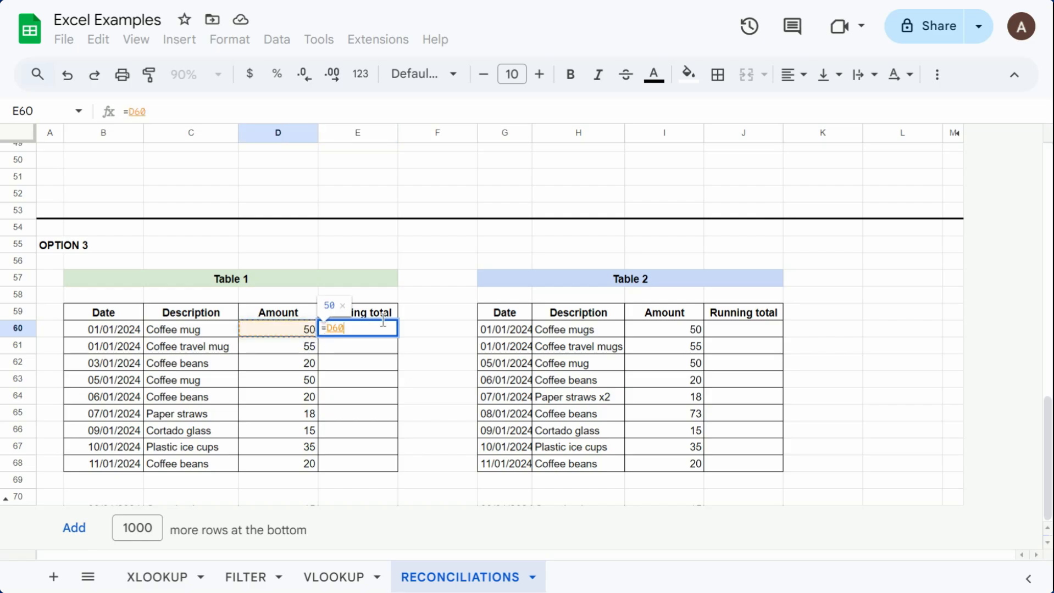
pyautogui.press('Return')
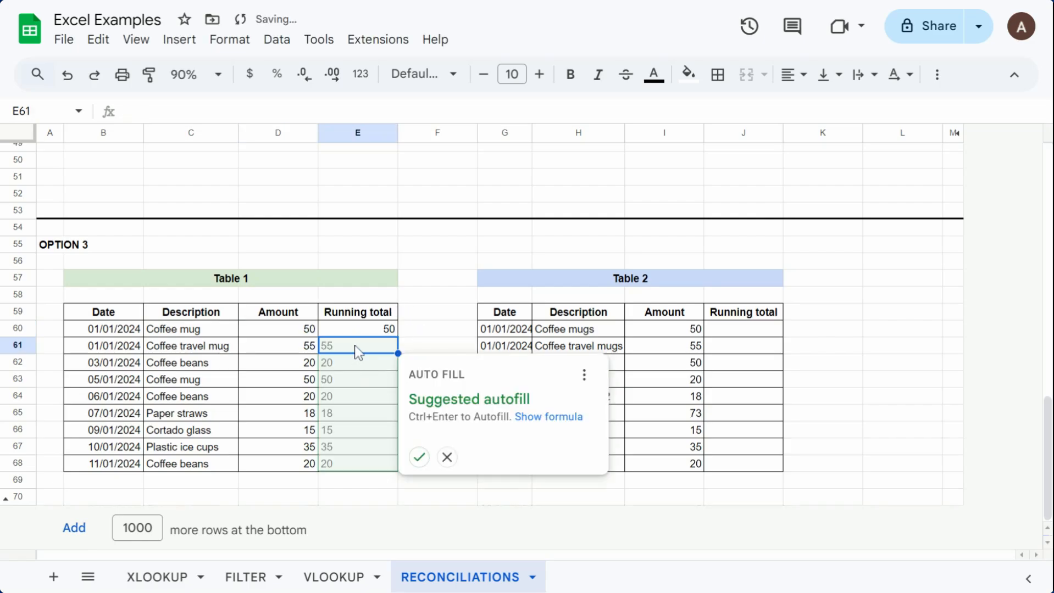
# Step: Enter =E60+D61 in E61 and fill Table 1's running total down to E68
pyautogui.write('=')
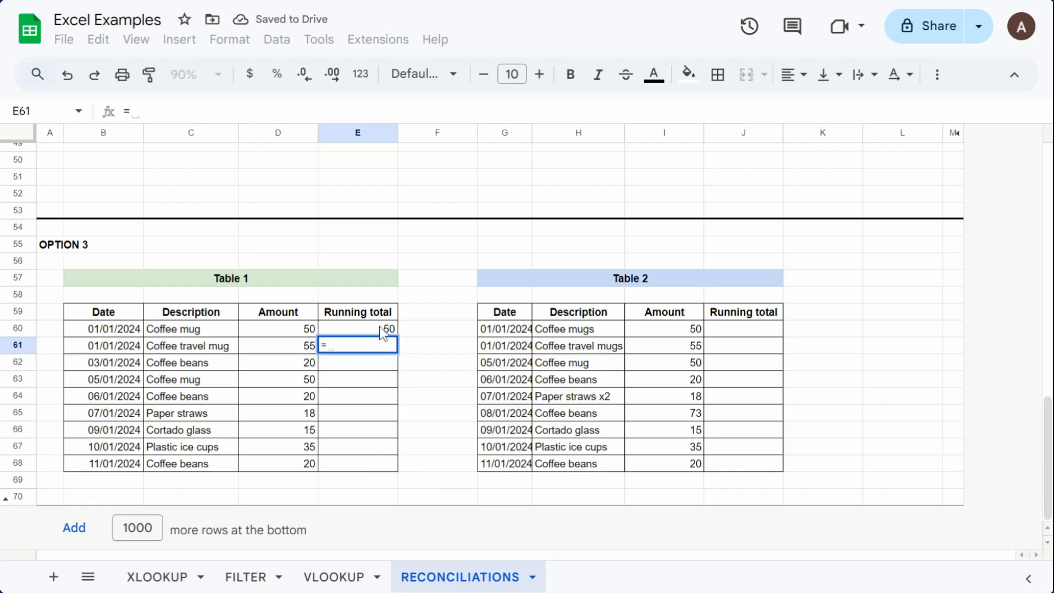
pyautogui.click(383, 332)
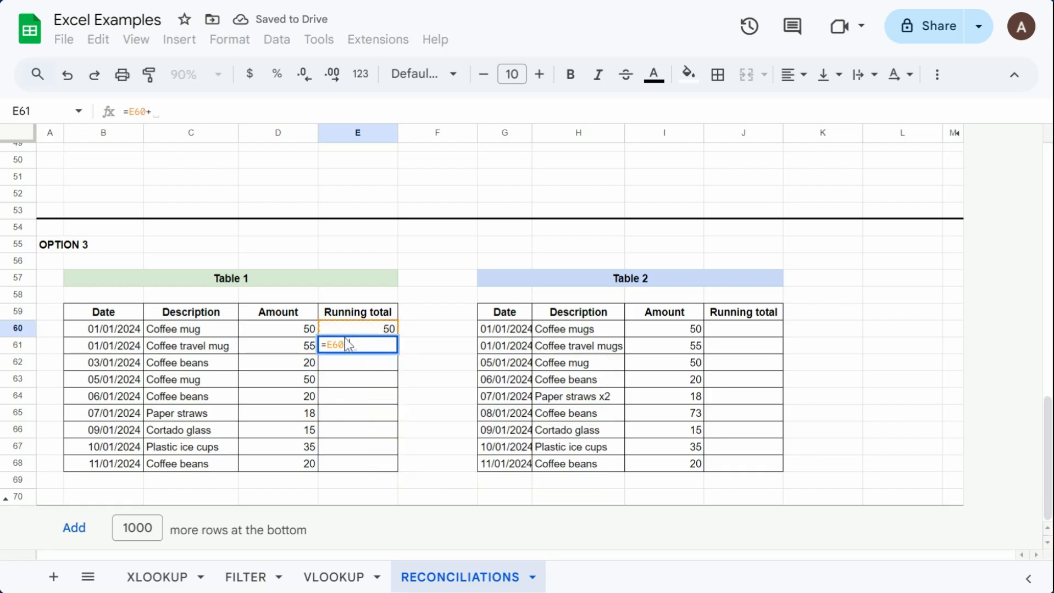
pyautogui.write('+')
pyautogui.click(289, 349)
pyautogui.press('Return')
pyautogui.click(383, 348)
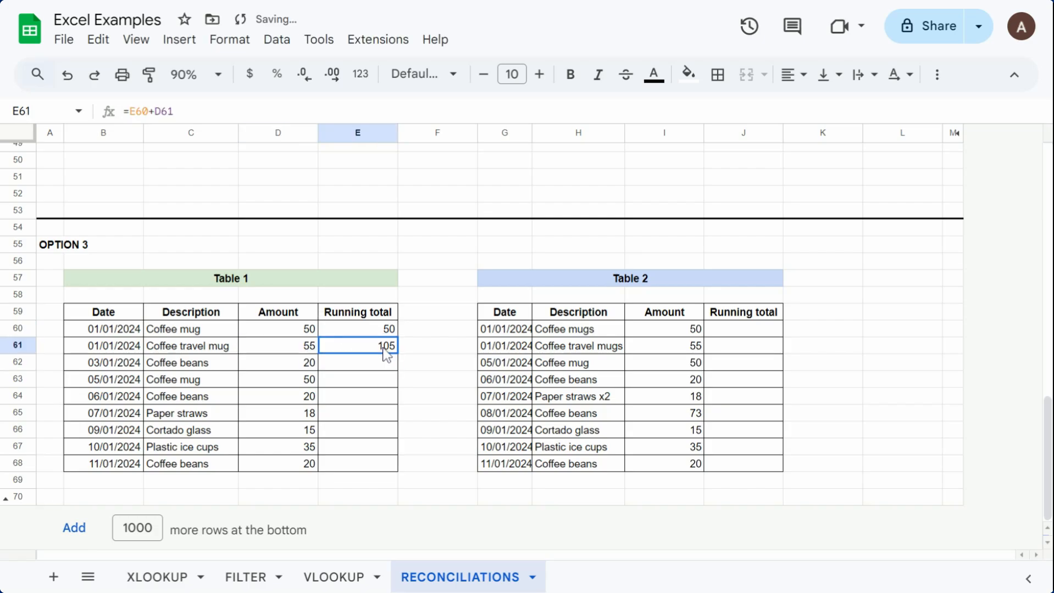
pyautogui.moveTo(398, 354); pyautogui.dragTo(384, 464)
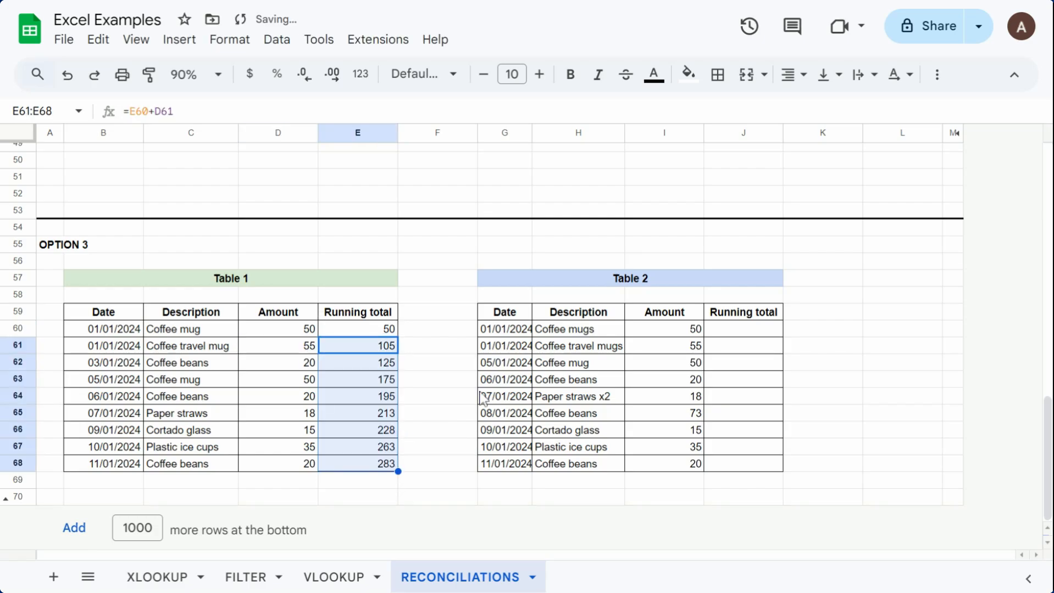
# Step: Enter =I60 as the first running total of Option 3's Table 2, in J60
pyautogui.click(721, 332)
pyautogui.write('=')
pyautogui.click(695, 331)
pyautogui.press('Return')
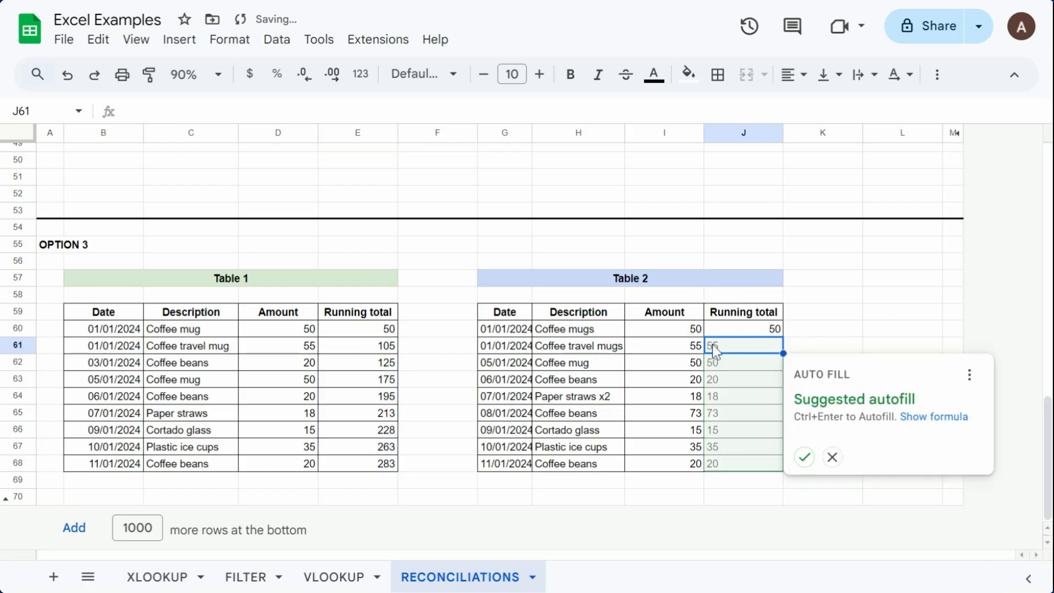
# Step: Enter =J60+I61 in J61 and fill Table 2's running total down to J68
pyautogui.write('=')
pyautogui.click(734, 334)
pyautogui.write('+')
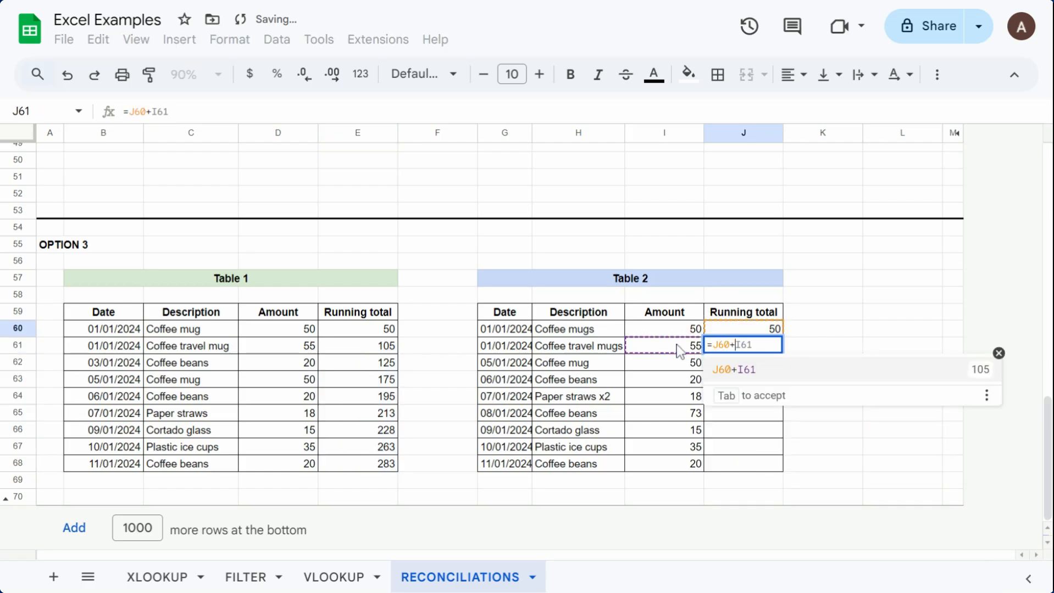
pyautogui.click(678, 348)
pyautogui.press('Return')
pyautogui.click(745, 347)
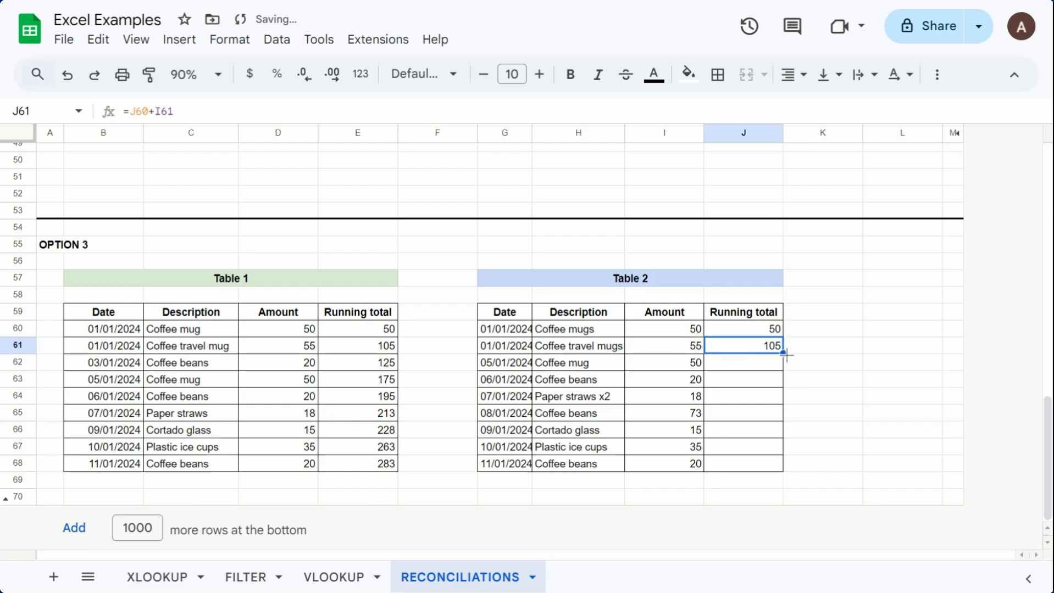
pyautogui.moveTo(784, 354); pyautogui.dragTo(781, 467)
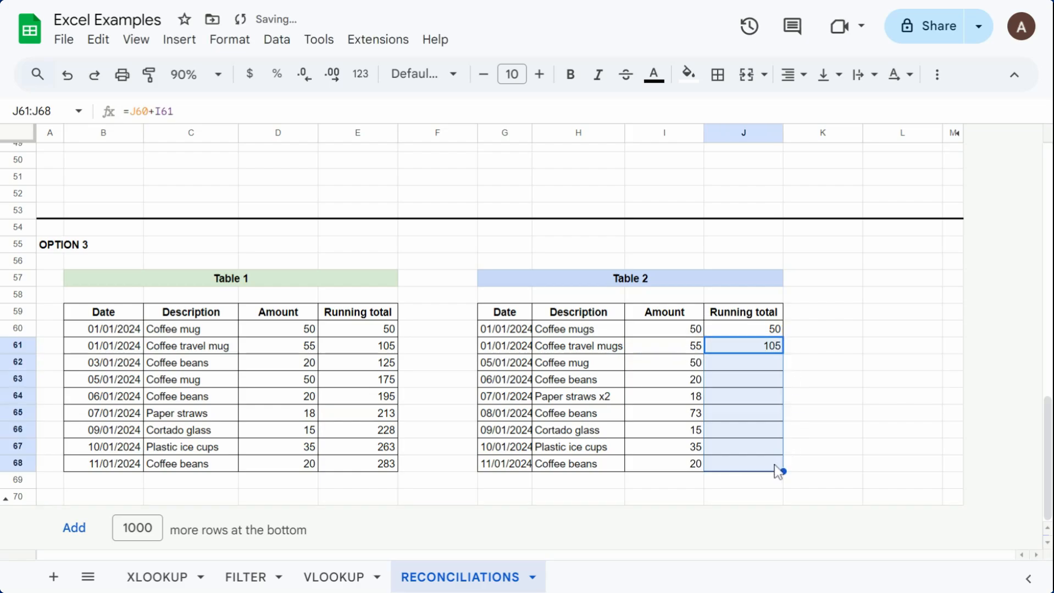
# Step: Enter =E60-J60 in L60 to compare the two running totals and fill it down to L68
pyautogui.click(839, 329)
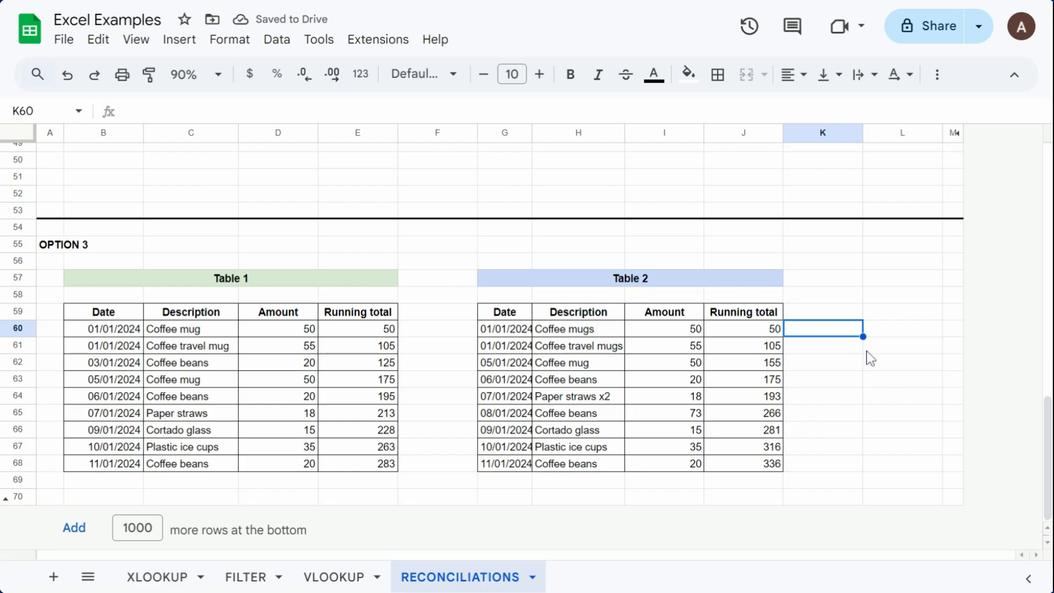
pyautogui.click(892, 329)
pyautogui.write('=')
pyautogui.click(367, 334)
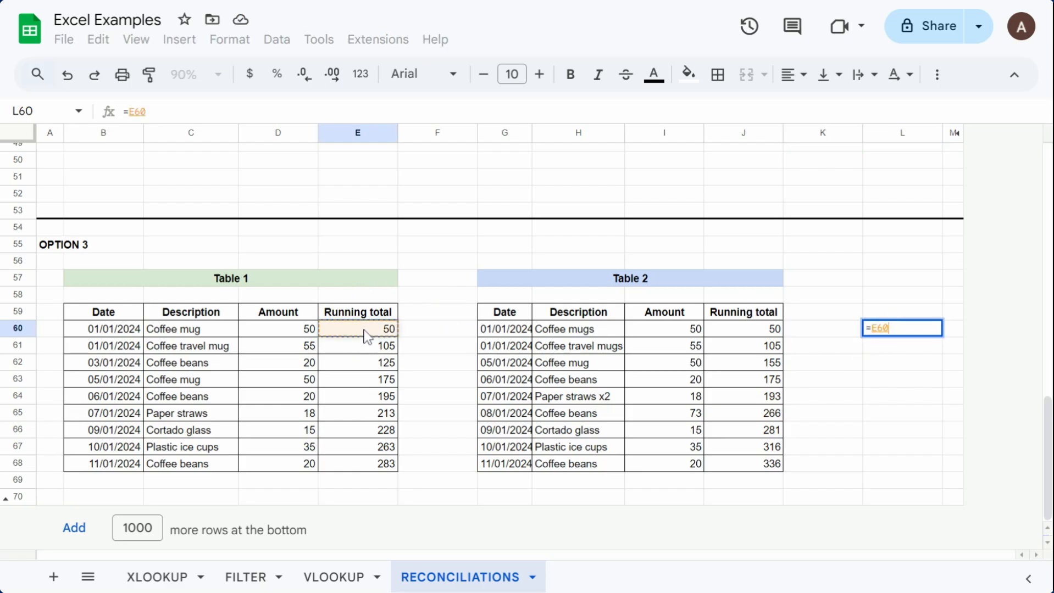
pyautogui.write('-')
pyautogui.click(756, 336)
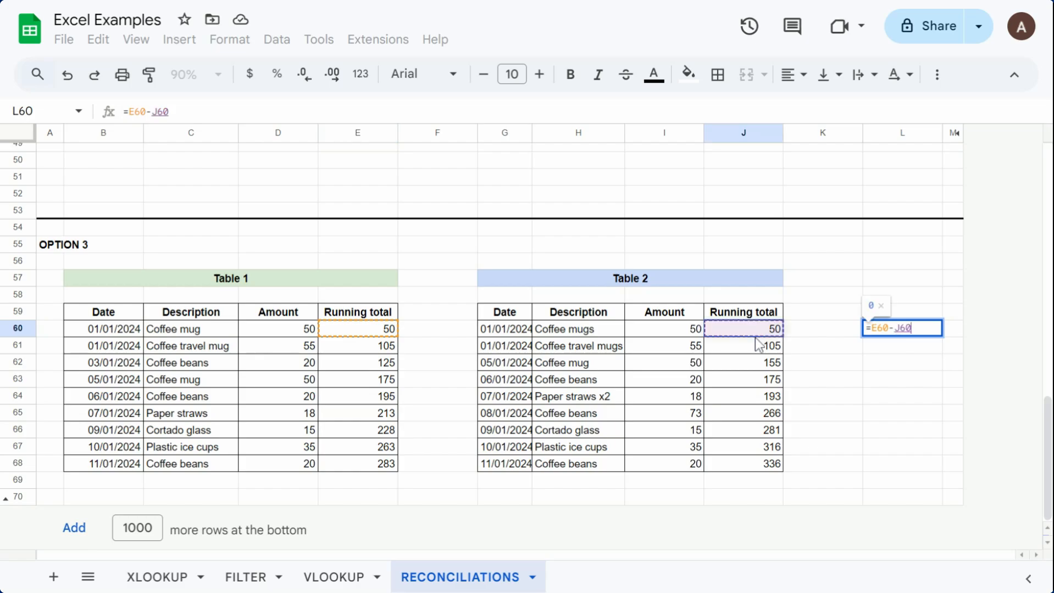
pyautogui.press('Return')
pyautogui.click(923, 333)
pyautogui.moveTo(943, 337); pyautogui.dragTo(905, 465)
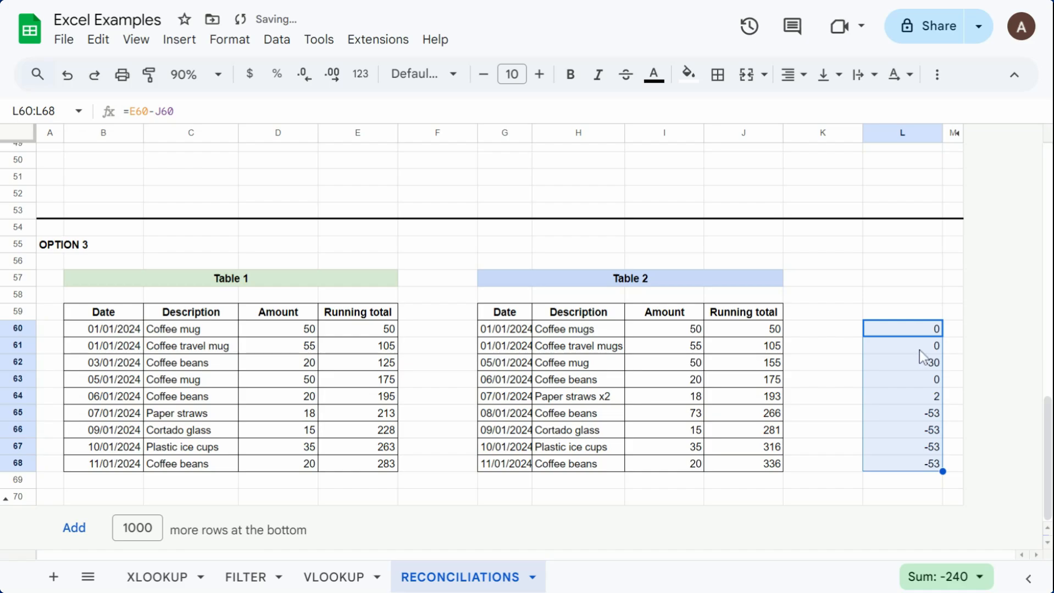
pyautogui.click(902, 296)
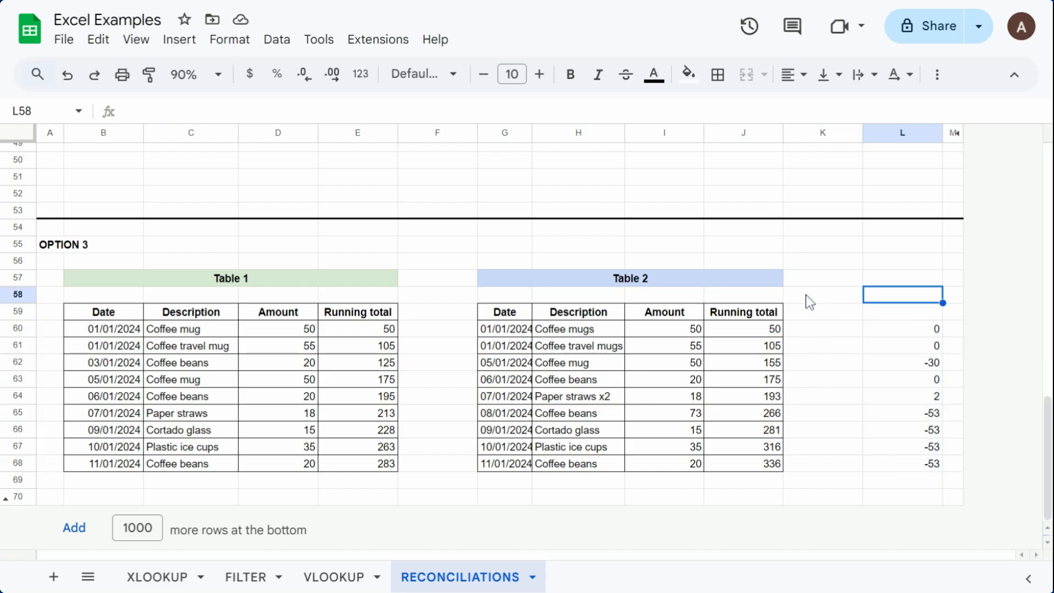